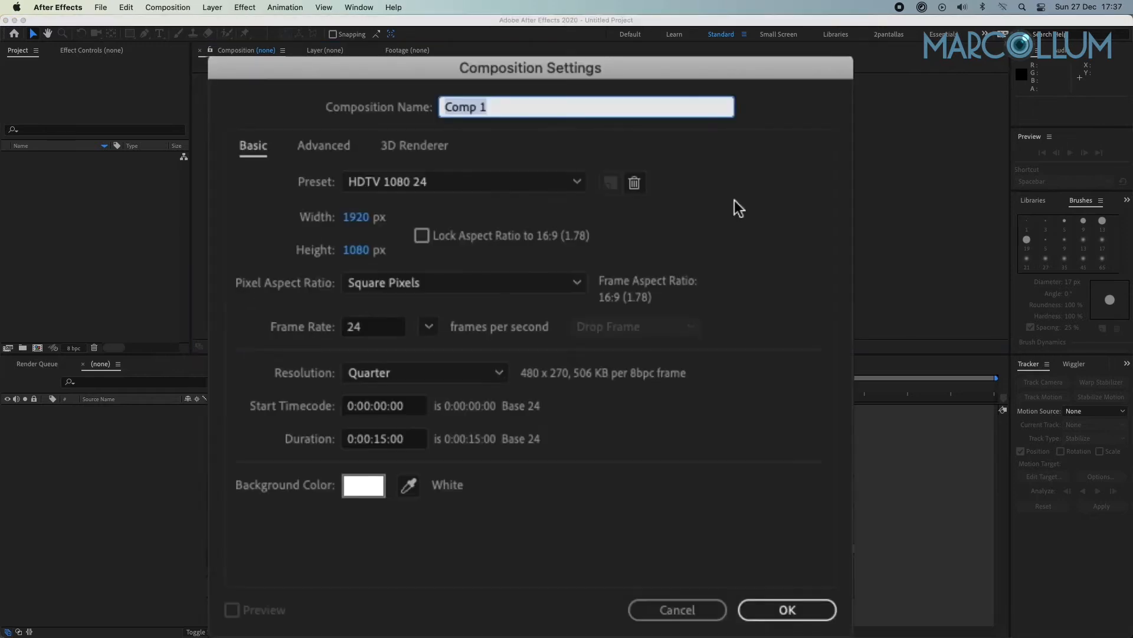
# - Create a composition with the HDTV 1080 24 preset and a duration of 20 seconds
pyautogui.click(415, 187)
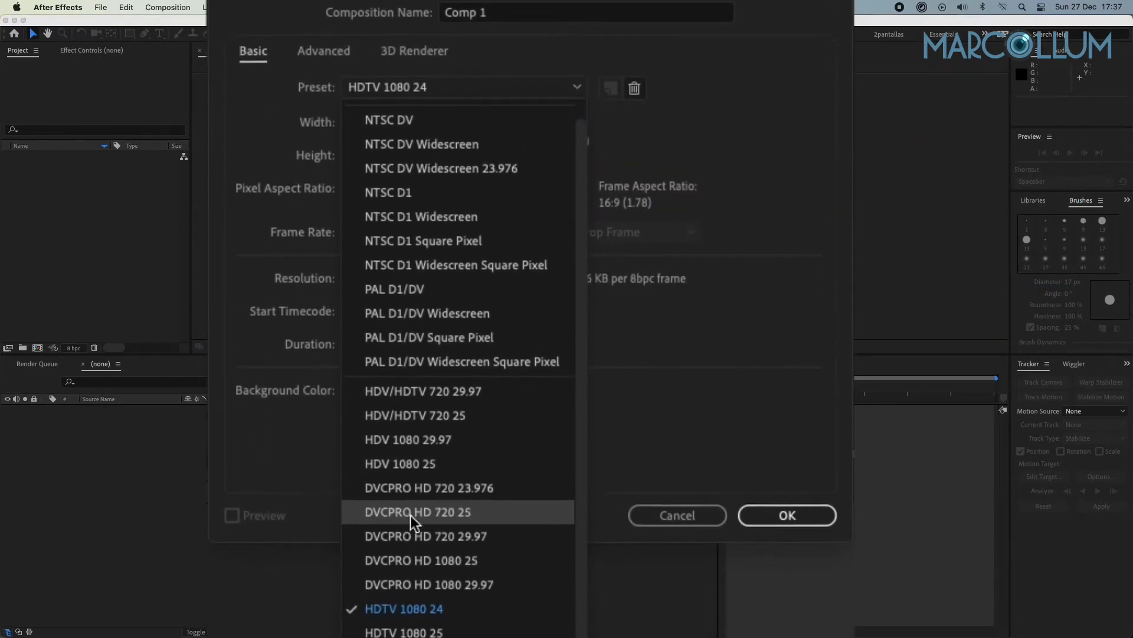
pyautogui.click(421, 564)
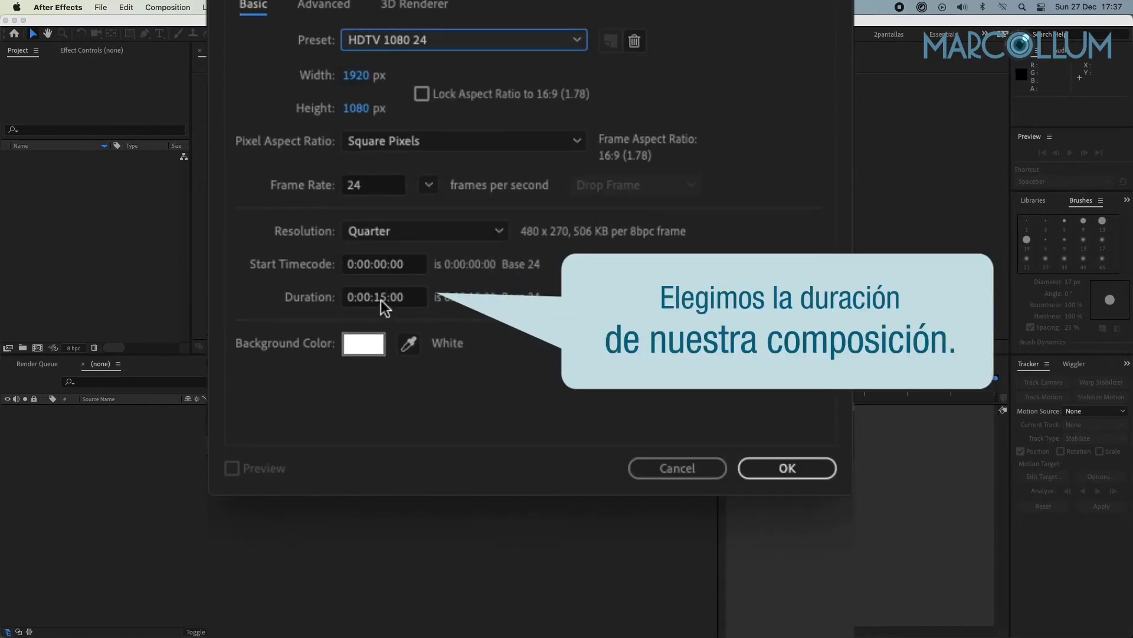
pyautogui.click(382, 300)
pyautogui.moveTo(374, 298); pyautogui.dragTo(386, 298)
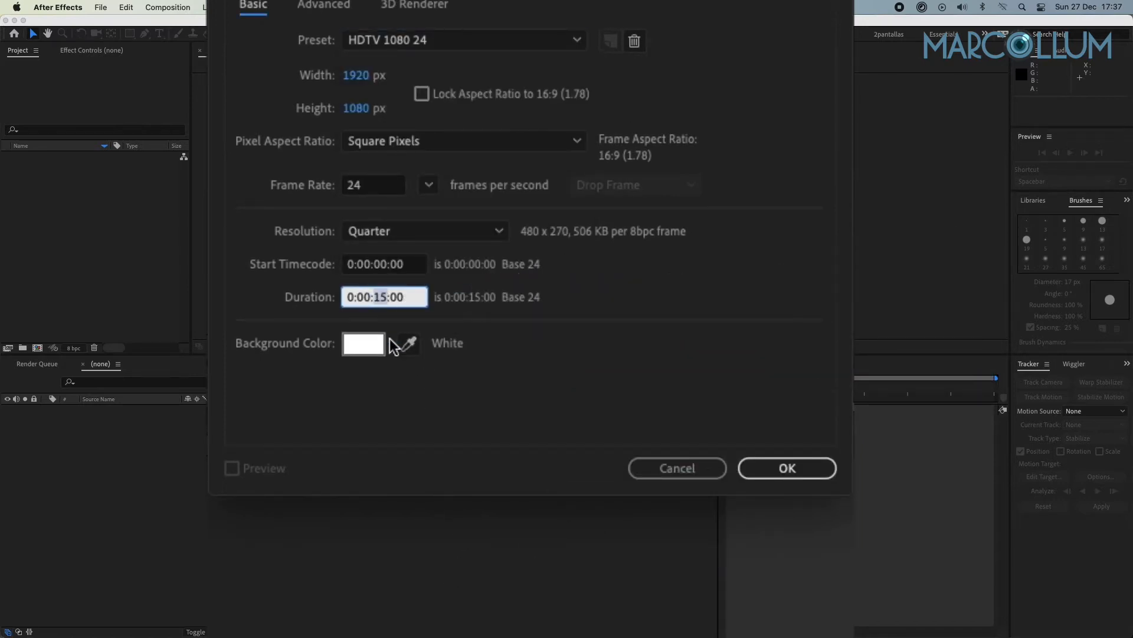
pyautogui.write('20')
pyautogui.click(774, 468)
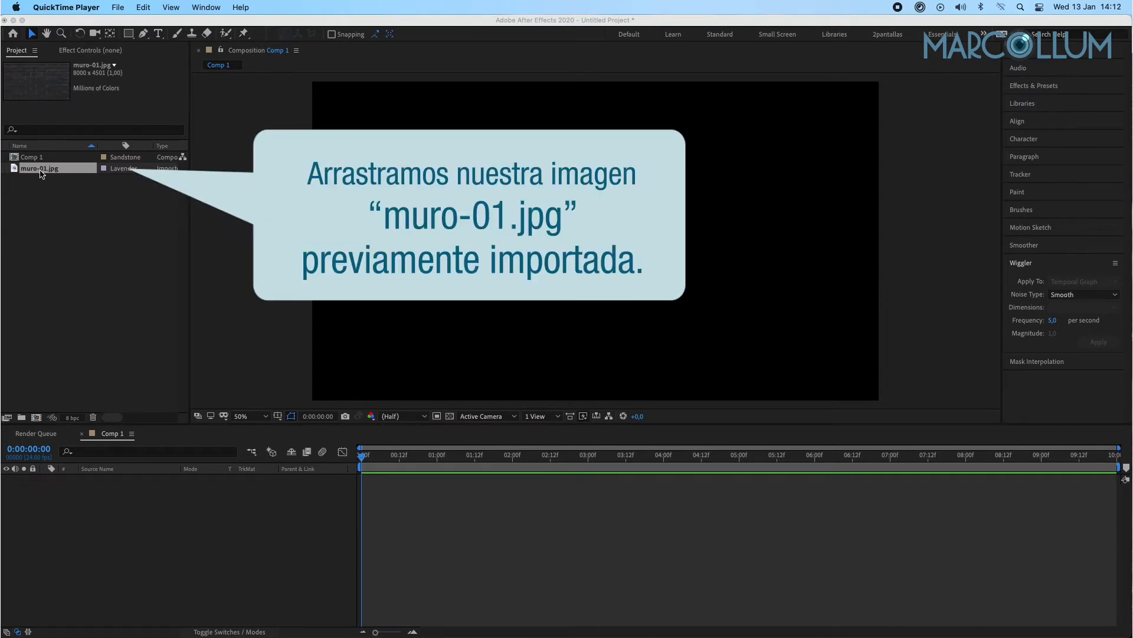
# - Add the muro-01.jpg image to the composition as a layer and scale it to 24% so the brick wall fills the frame
pyautogui.moveTo(40, 173); pyautogui.dragTo(202, 494)
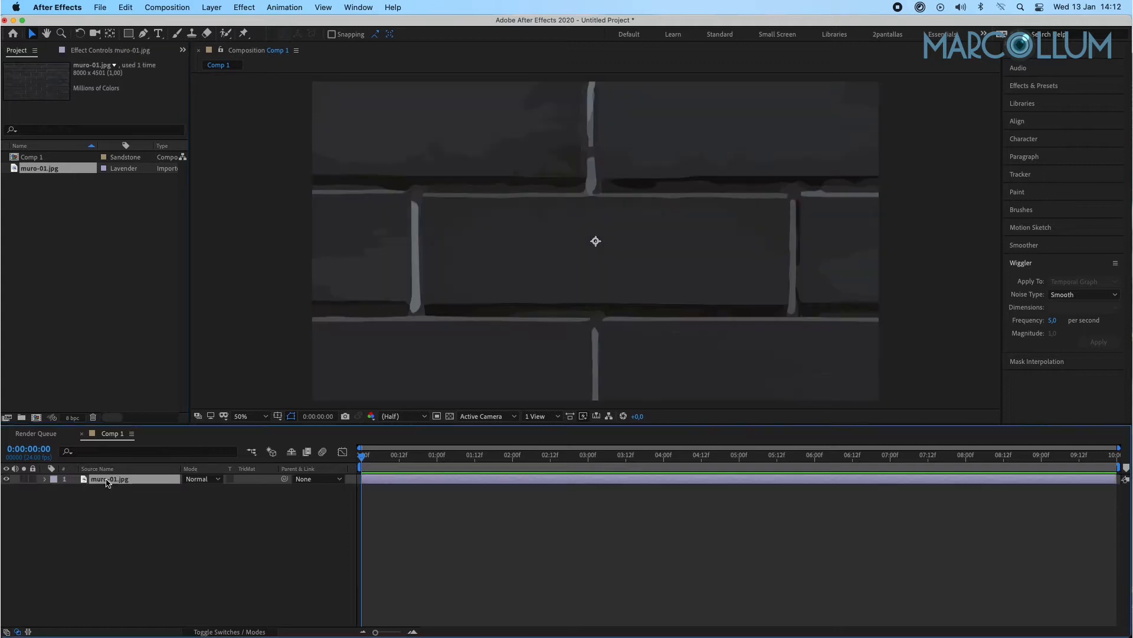
pyautogui.click(53, 490)
pyautogui.moveTo(339, 555); pyautogui.dragTo(248, 557)
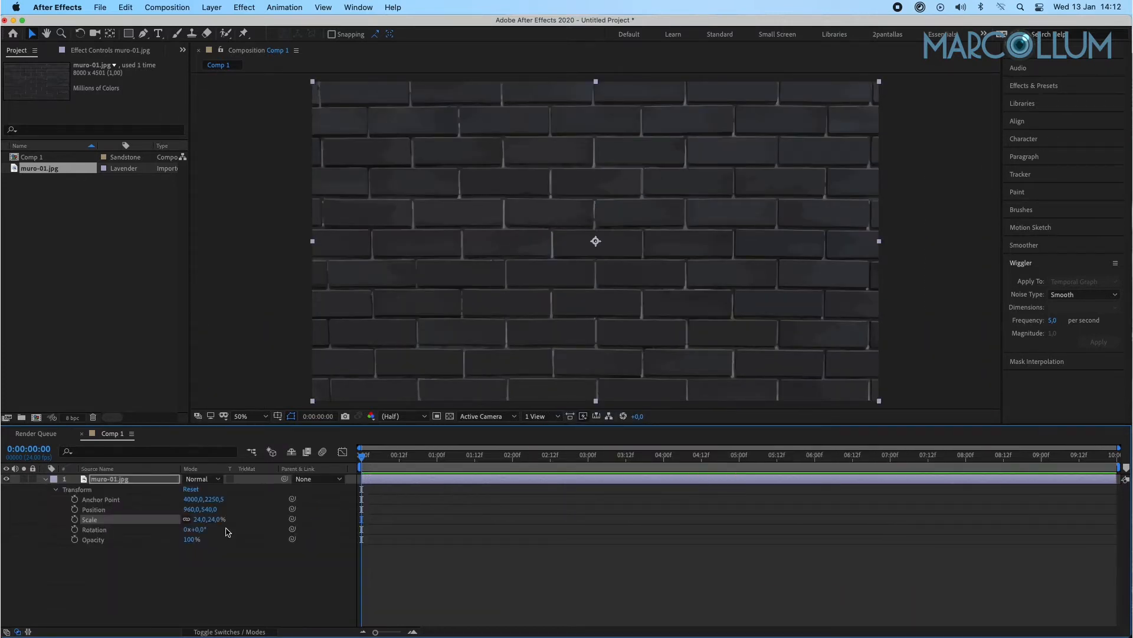
pyautogui.click(45, 479)
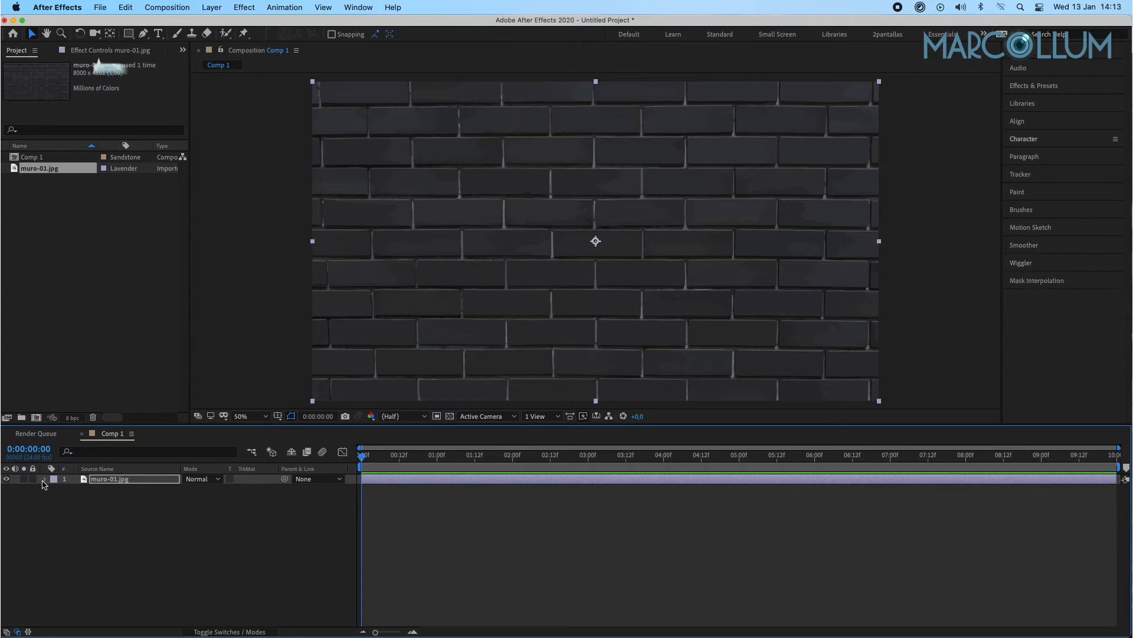
# - Create a text layer reading "MARCOLLUM" in the middle of the brick wall
pyautogui.click(158, 33)
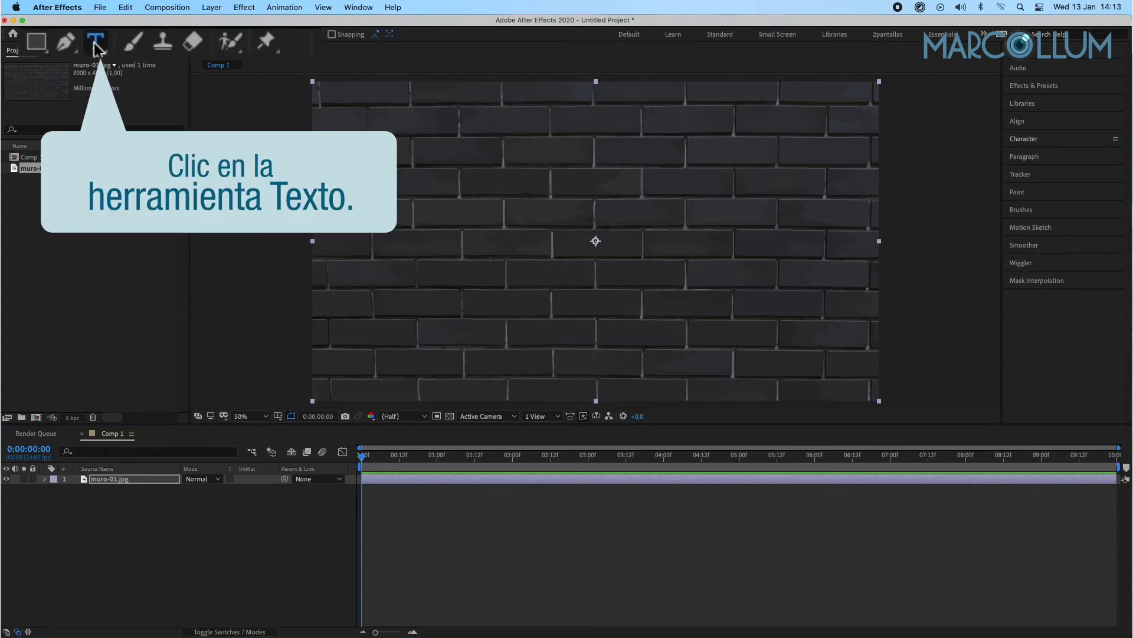
pyautogui.click(594, 251)
pyautogui.write('M')
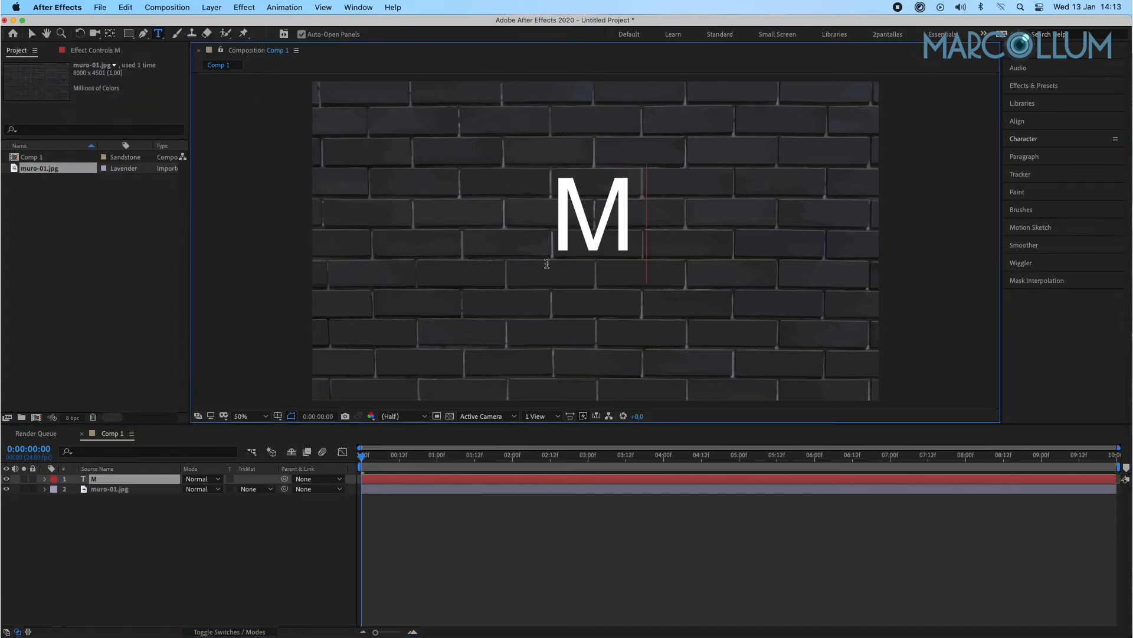
pyautogui.write('ARCOLLUM')
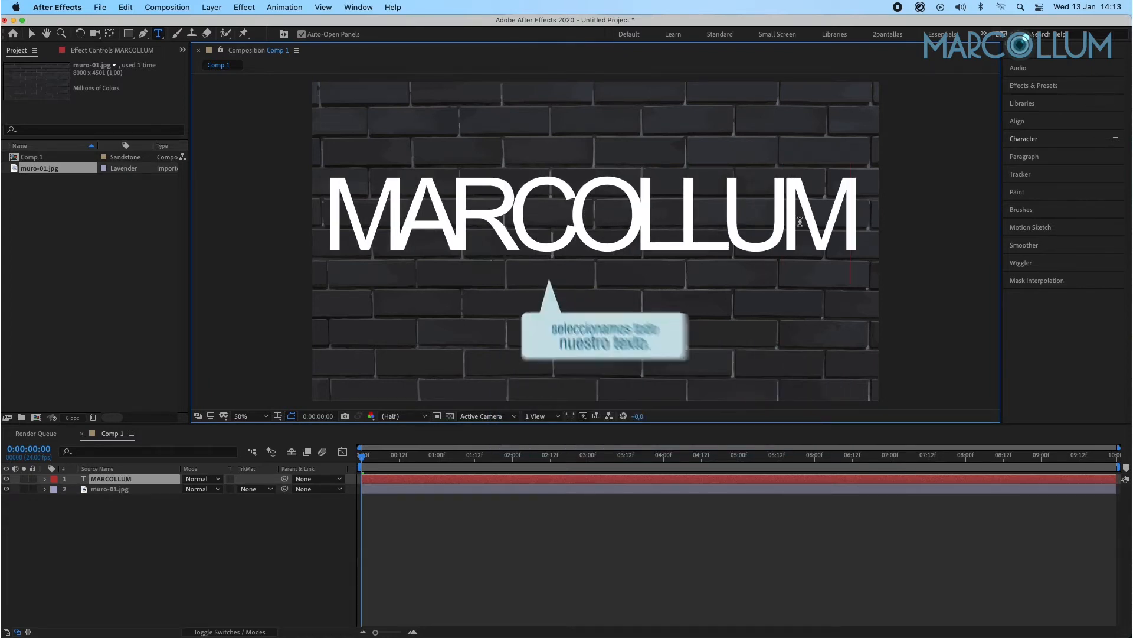
# - Change the font of the whole MARCOLLUM text to Neon One
pyautogui.moveTo(855, 218); pyautogui.dragTo(335, 215)
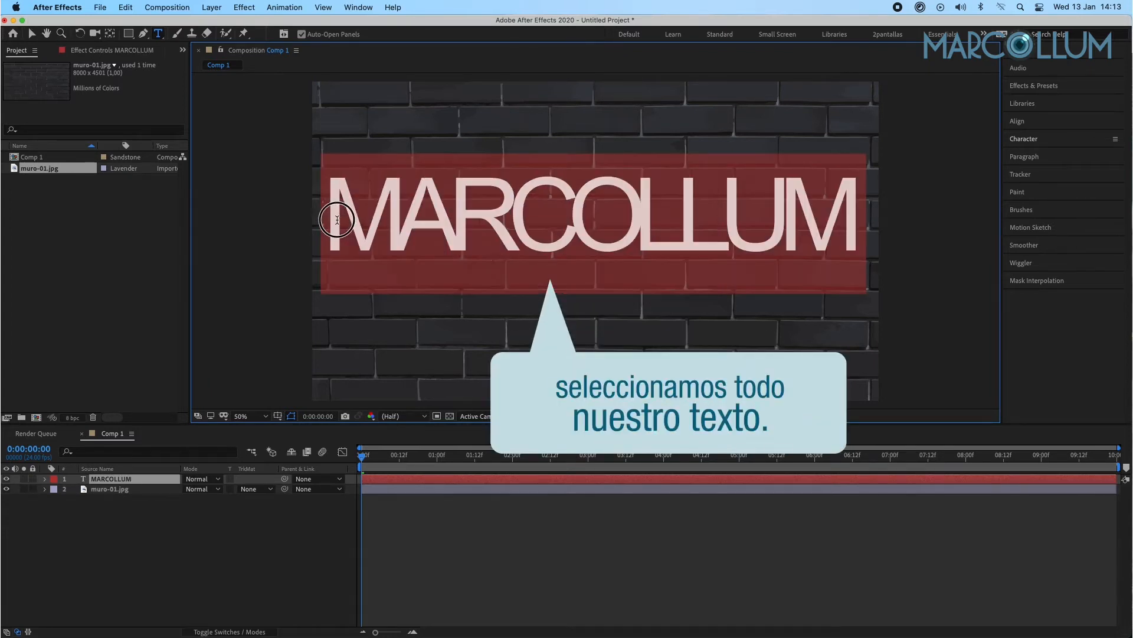
pyautogui.click(1024, 140)
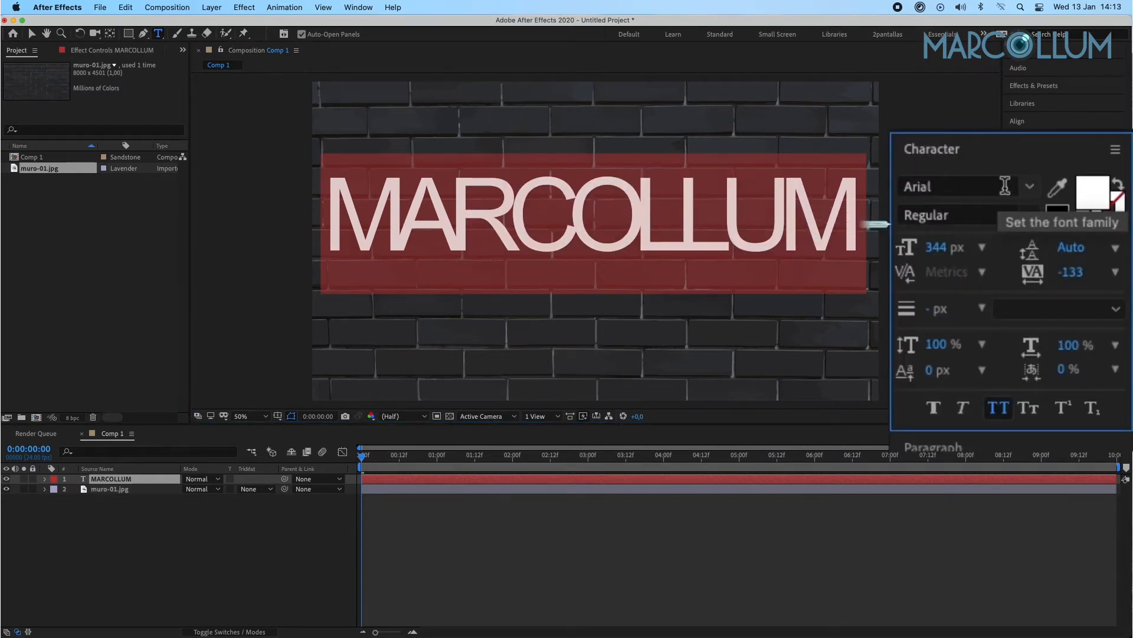
pyautogui.click(1029, 192)
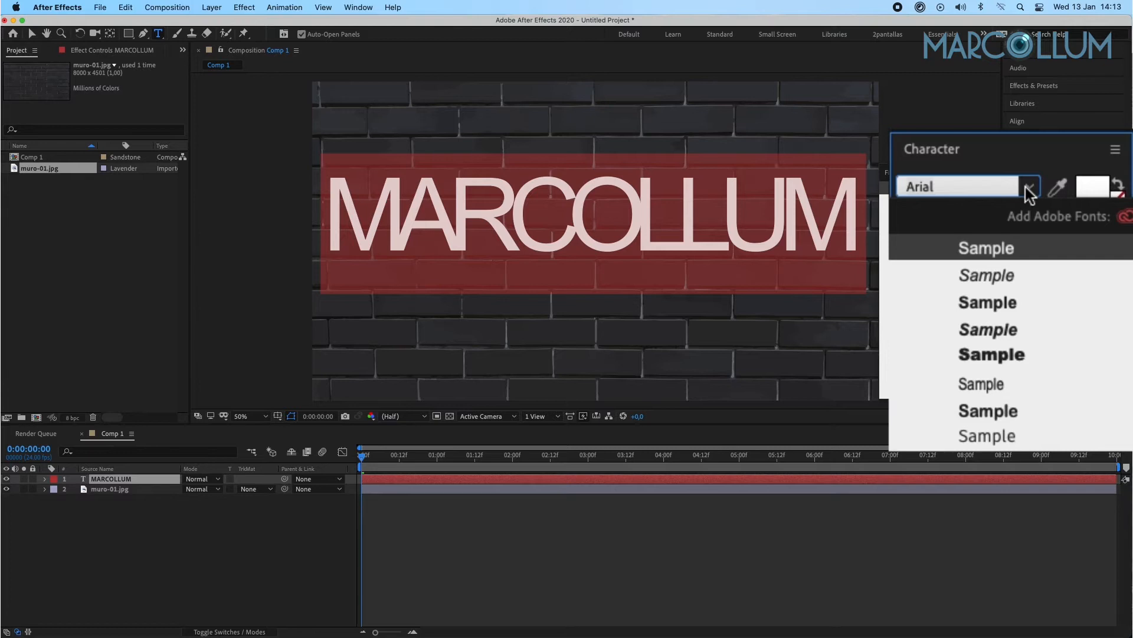
pyautogui.write('neon')
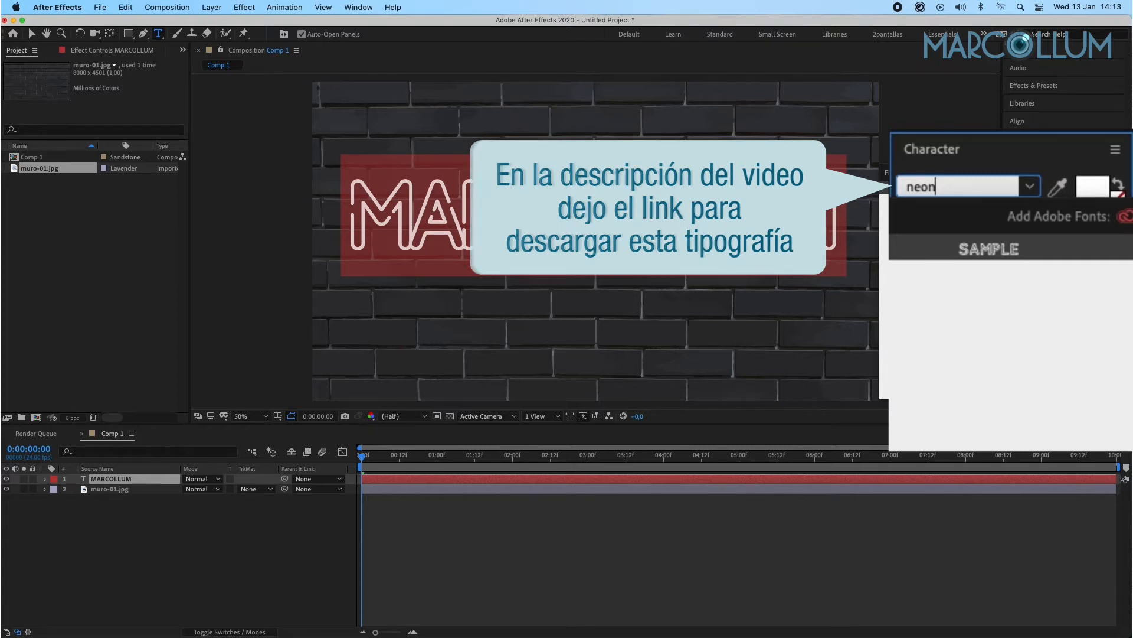
pyautogui.press('Return')
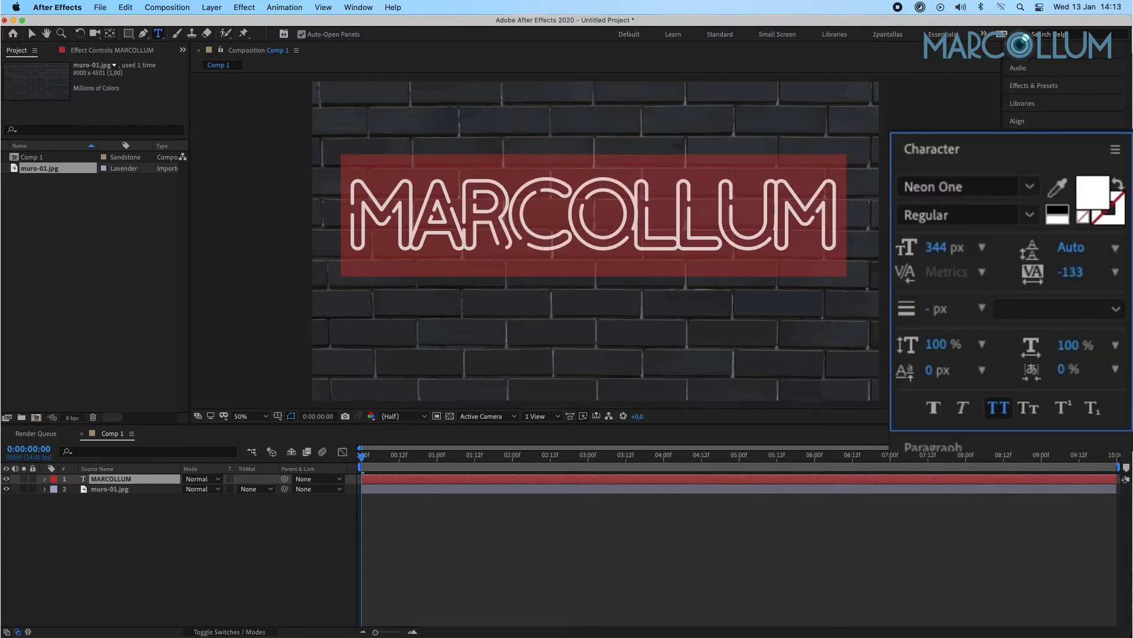
# - Set the MARCOLLUM text's tracking to 0 and its font size to 200 px
pyautogui.click(1069, 276)
pyautogui.write('0')
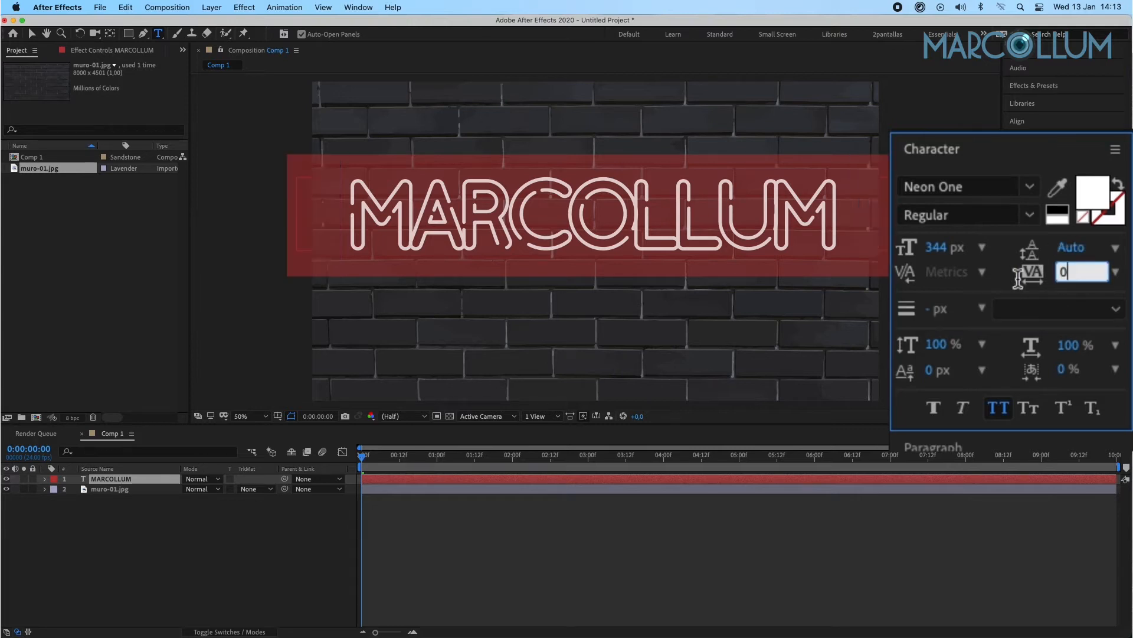
pyautogui.press('Return')
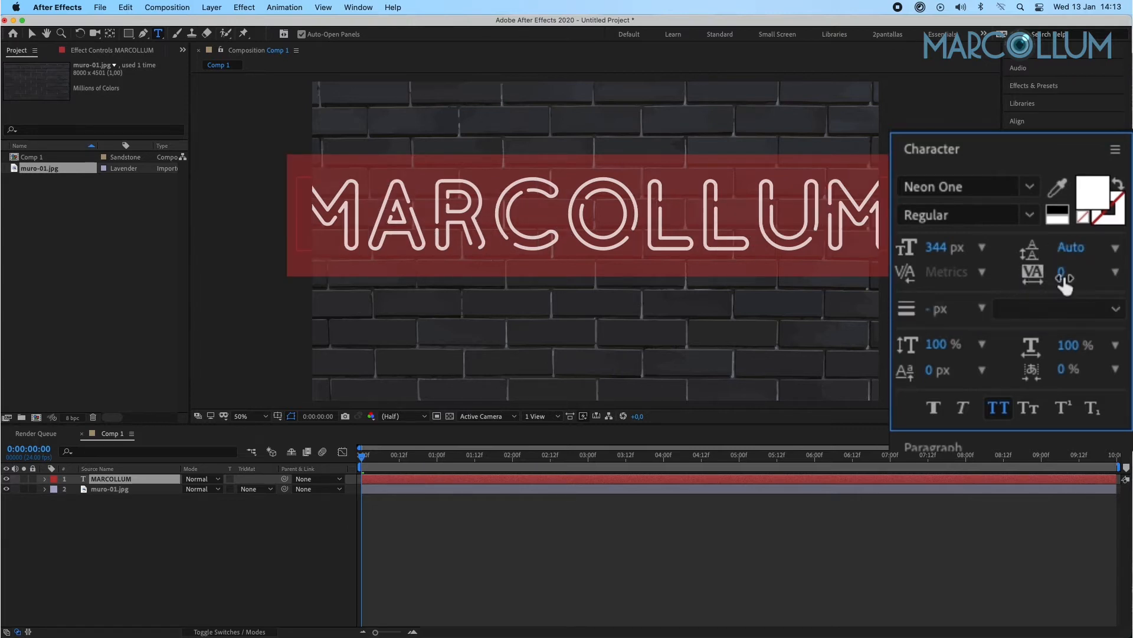
pyautogui.click(944, 255)
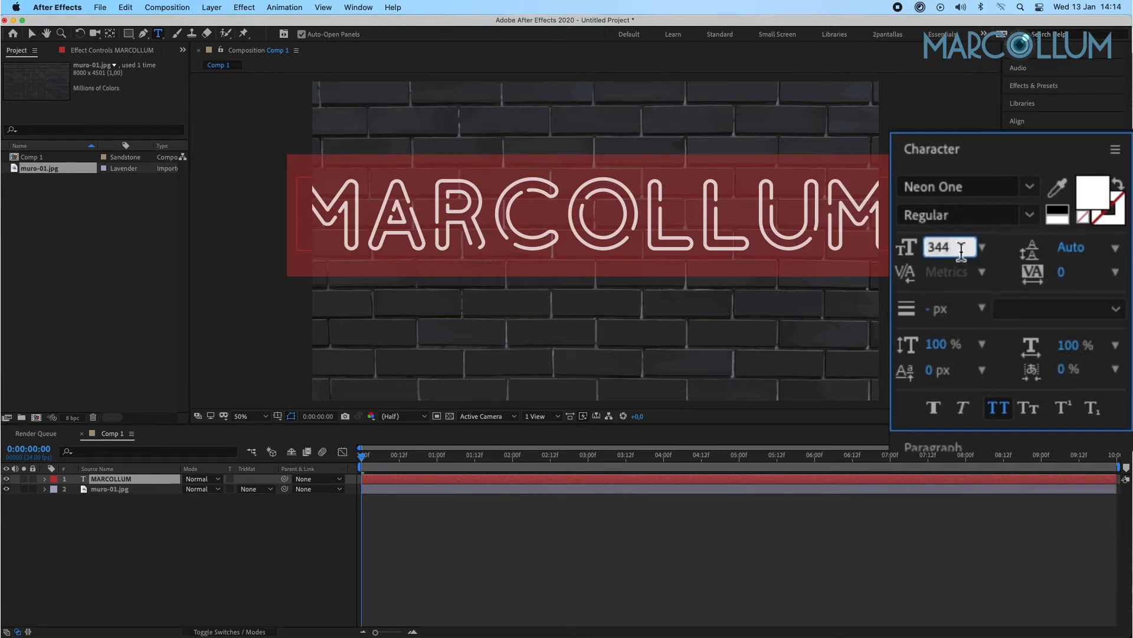
pyautogui.write('200')
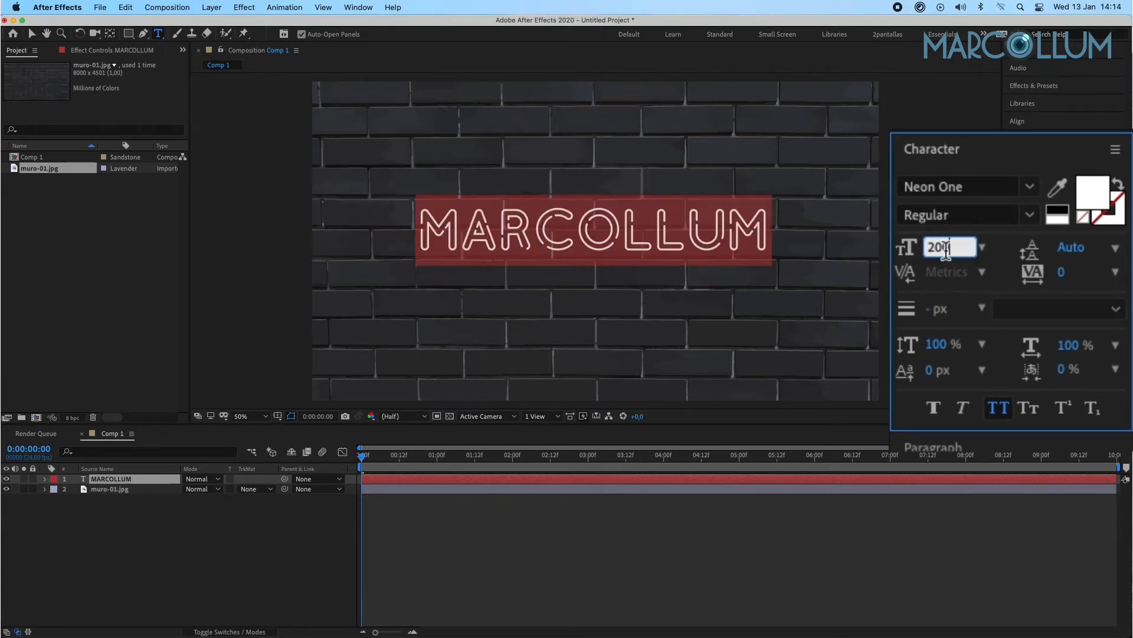
pyautogui.press('Return')
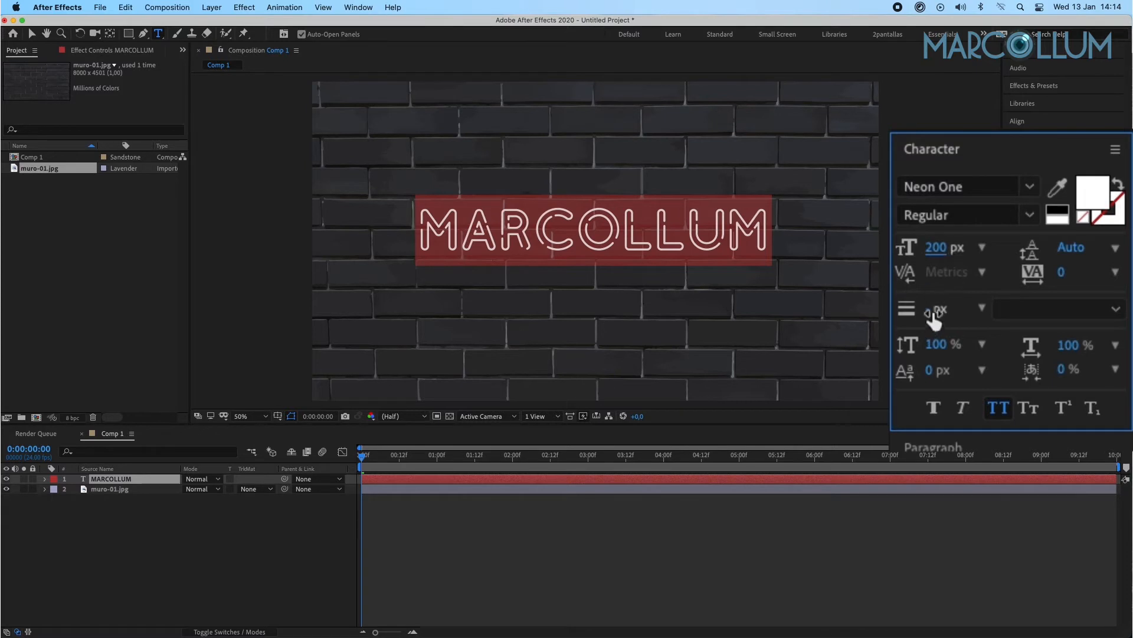
# - Tighten the MARCOLLUM text's tracking to -60, enlarge its font size to 291 px, and finish editing the text
pyautogui.moveTo(1061, 272)
pyautogui.mouseDown()
pyautogui.moveTo(987, 280)
pyautogui.moveTo(1068, 276)
pyautogui.moveTo(1054, 285)
pyautogui.mouseUp()
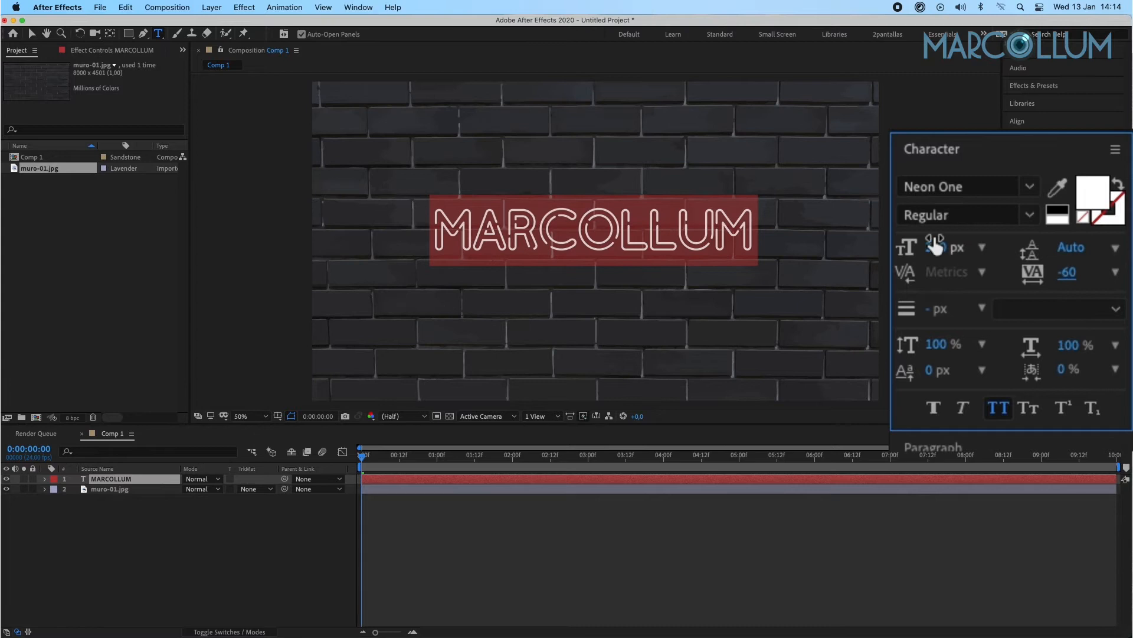
pyautogui.moveTo(937, 255); pyautogui.dragTo(1052, 254)
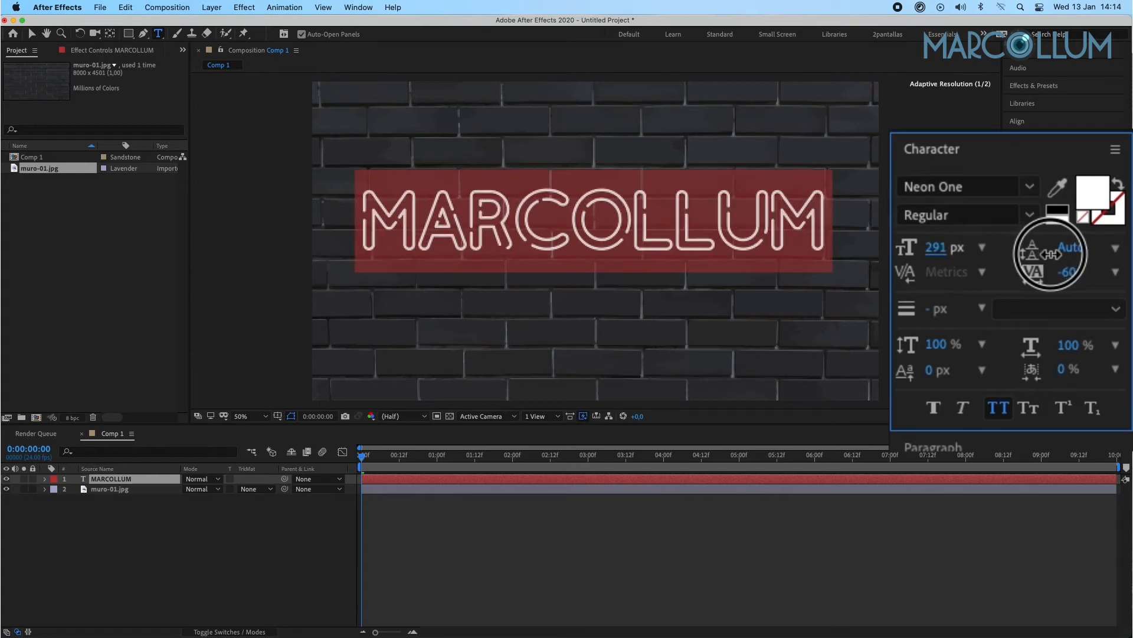
pyautogui.click(33, 35)
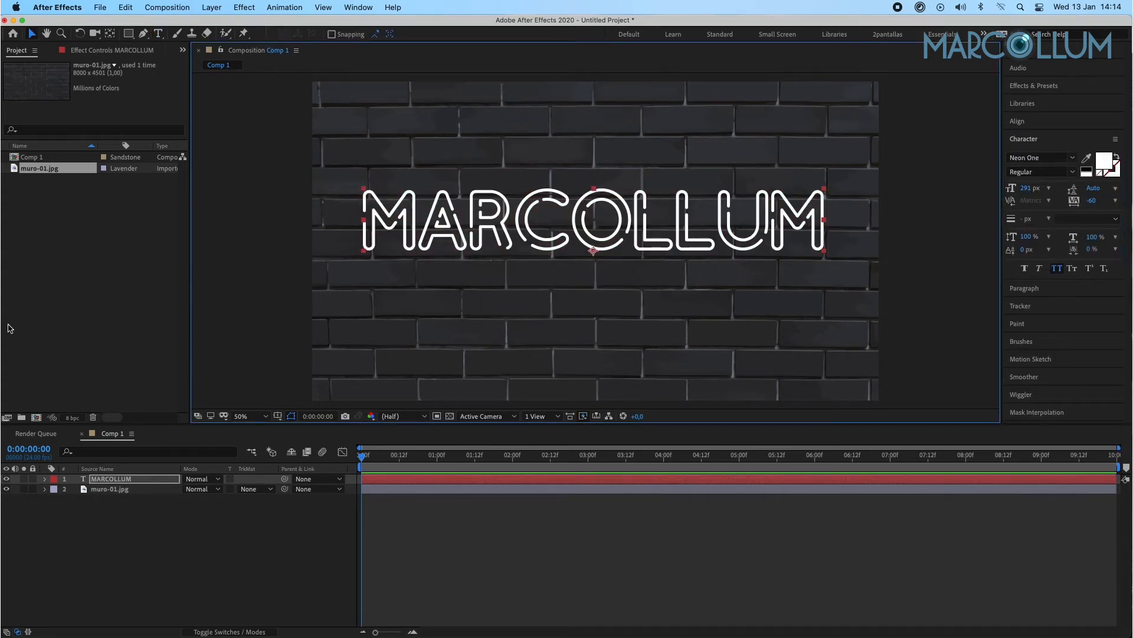
# - Add a new adjustment layer above the MARCOLLUM text layer
pyautogui.click(203, 8)
pyautogui.moveTo(215, 20)
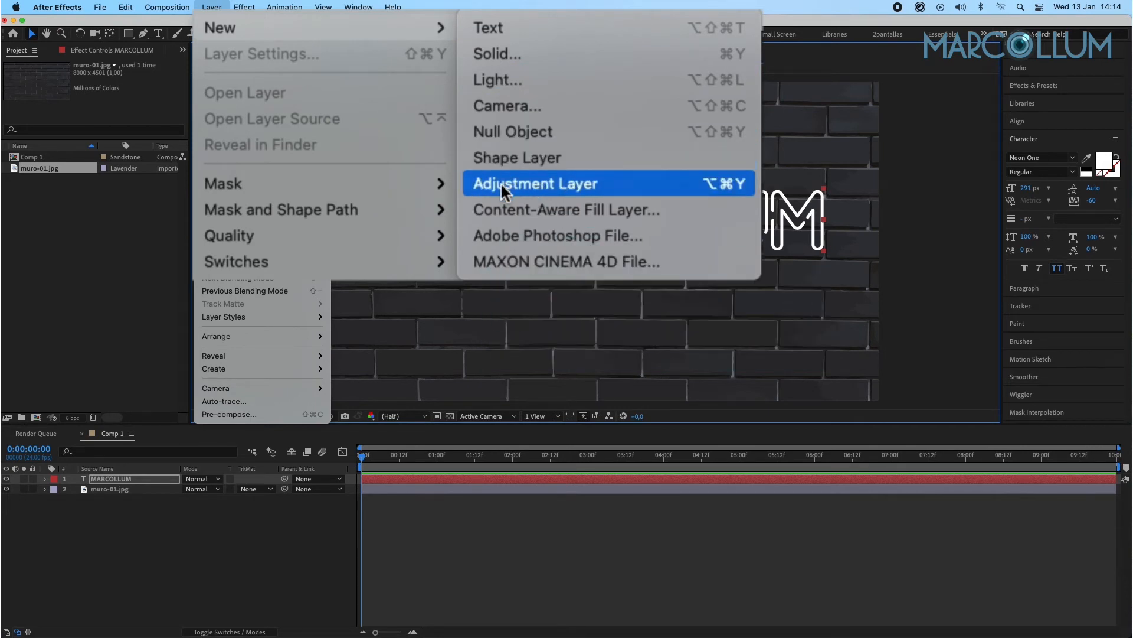
pyautogui.click(354, 99)
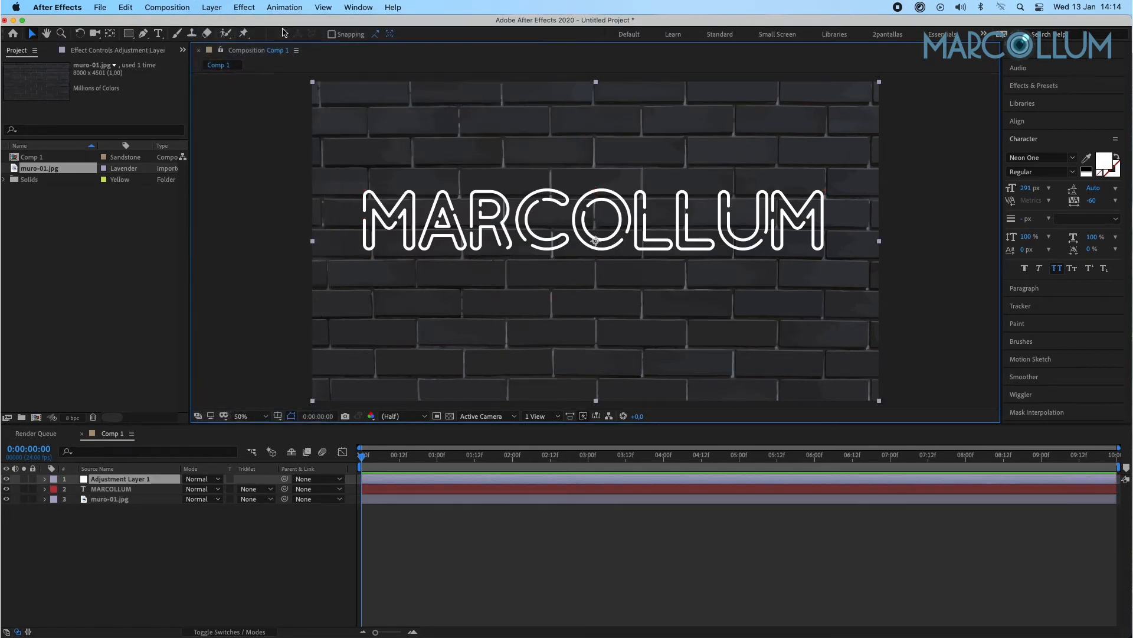
# - Apply the Stylize Glow effect to the adjustment layer
pyautogui.click(250, 8)
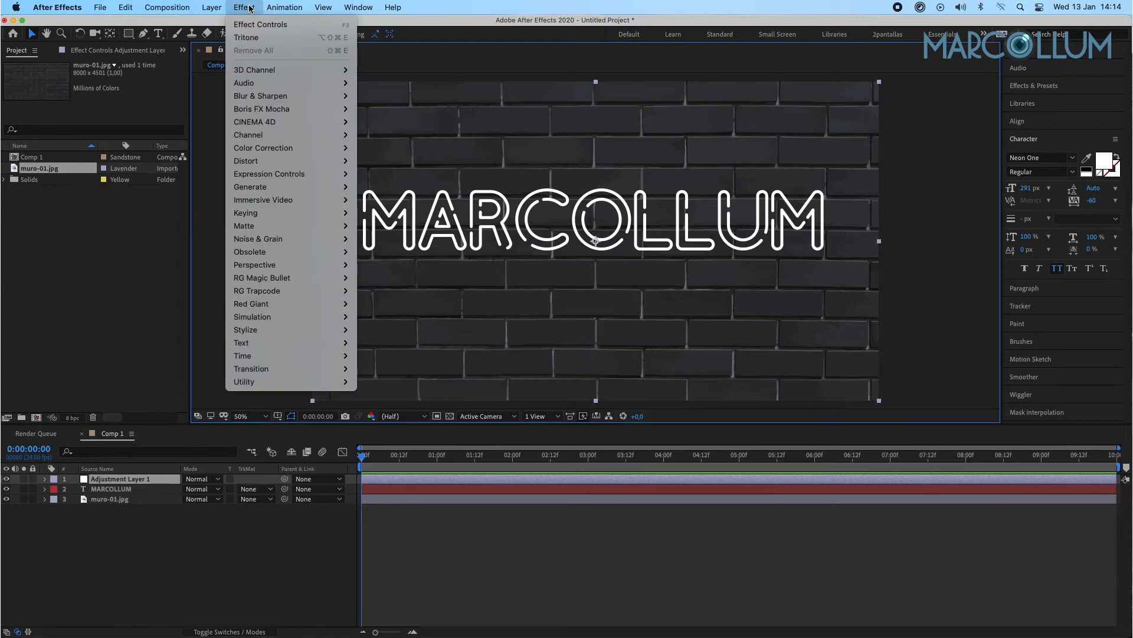
pyautogui.moveTo(257, 269)
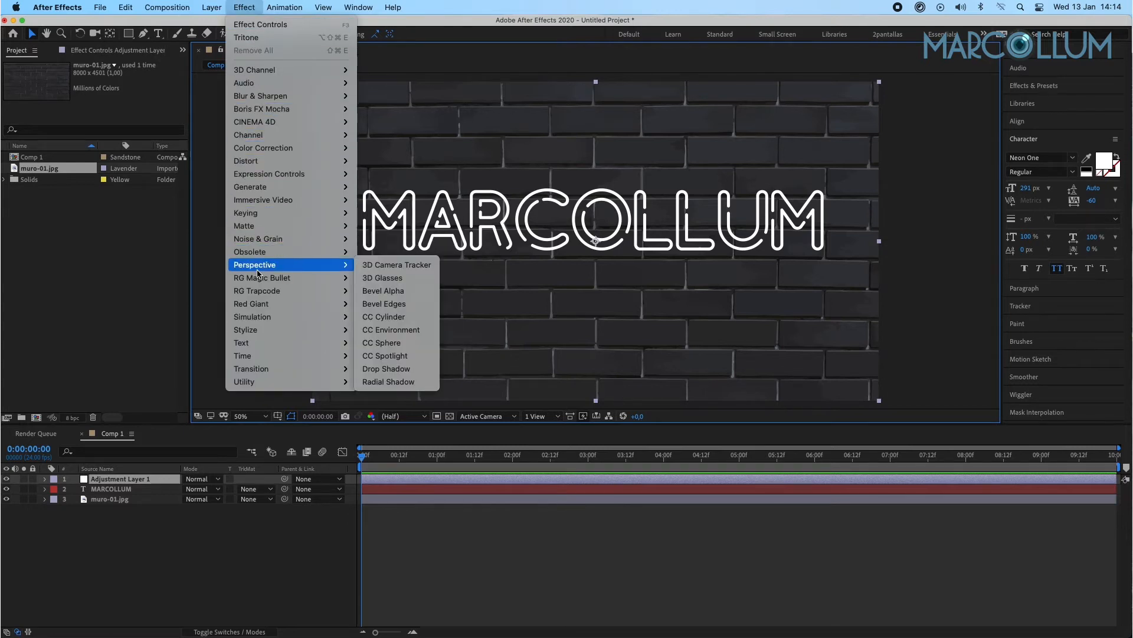
pyautogui.moveTo(258, 332)
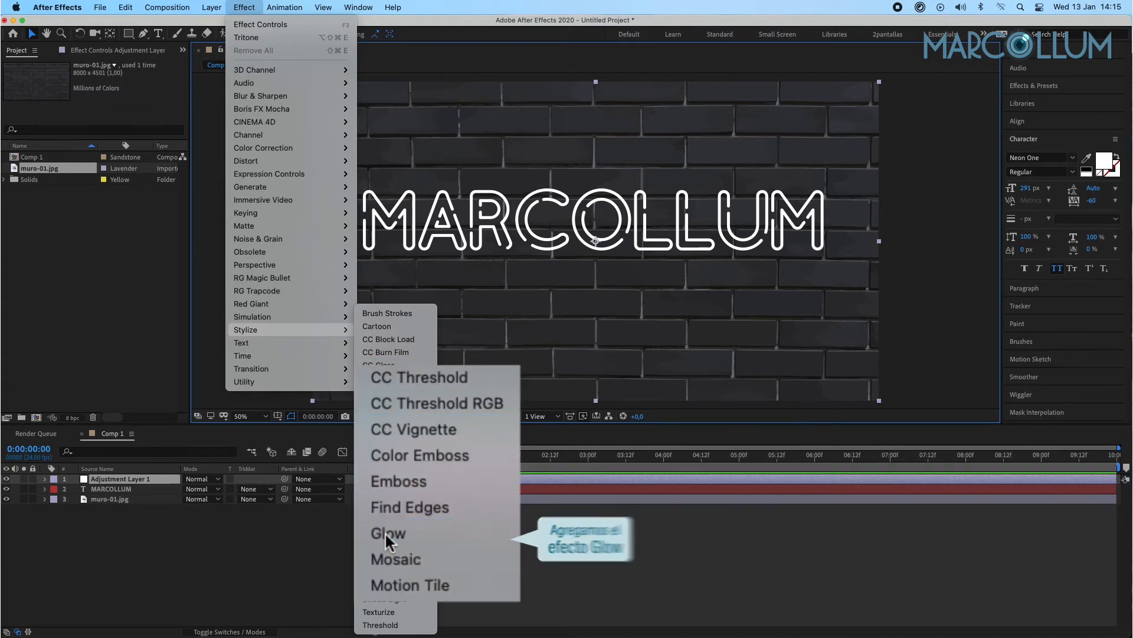
pyautogui.click(373, 519)
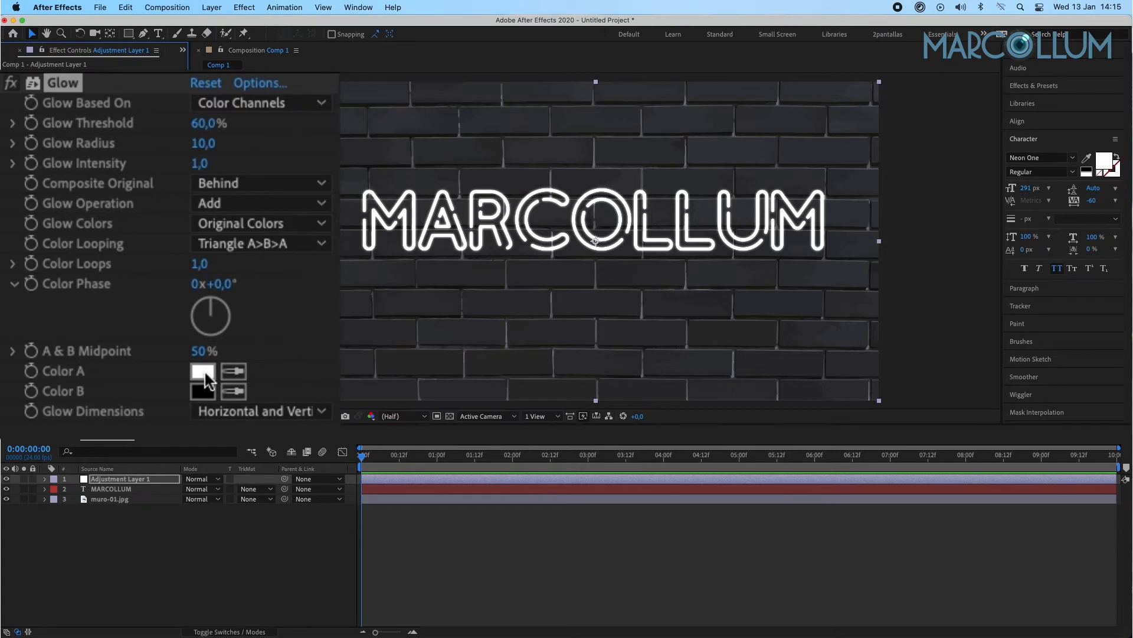
# - Set the glow's Color A to cyan 00F3FF and sample that same colour for Color B
pyautogui.click(111, 221)
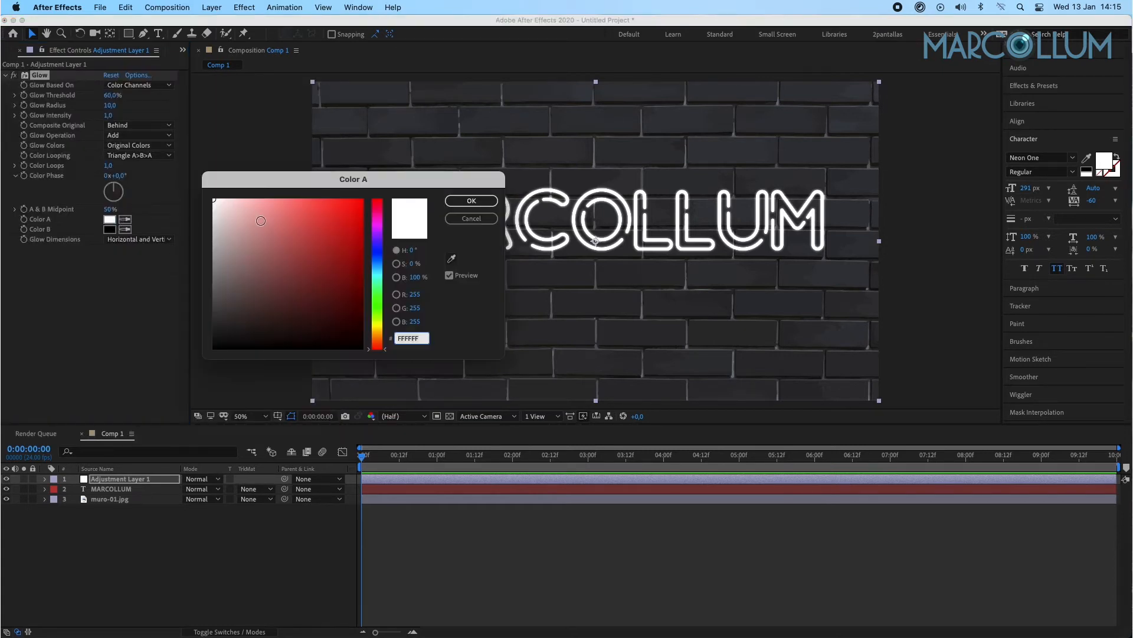
pyautogui.click(376, 269)
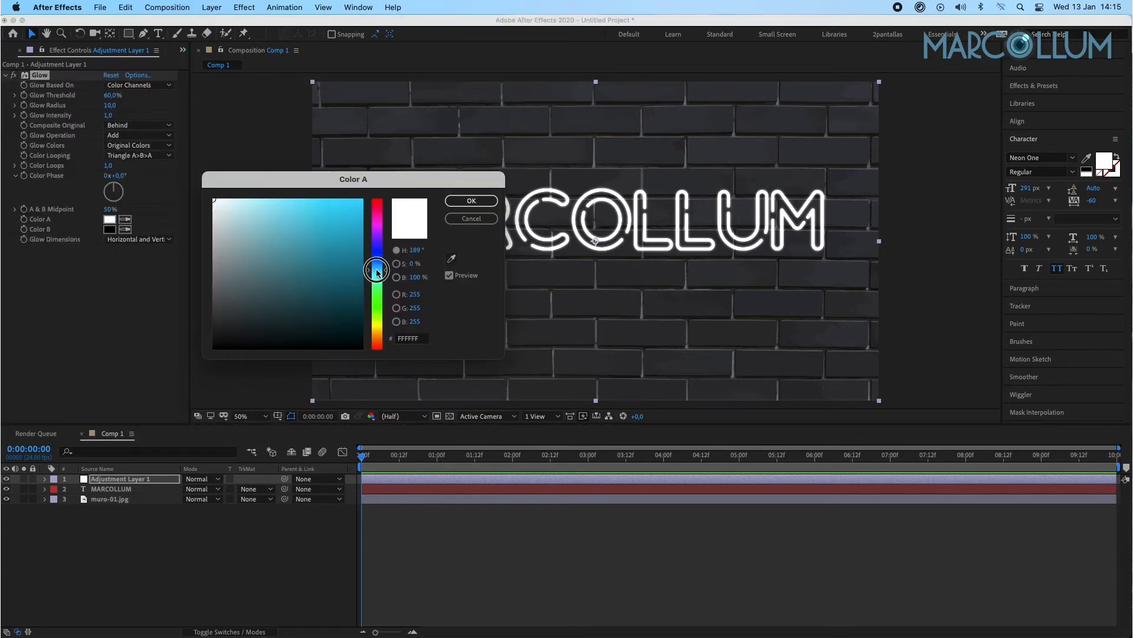
pyautogui.click(362, 200)
pyautogui.click(374, 274)
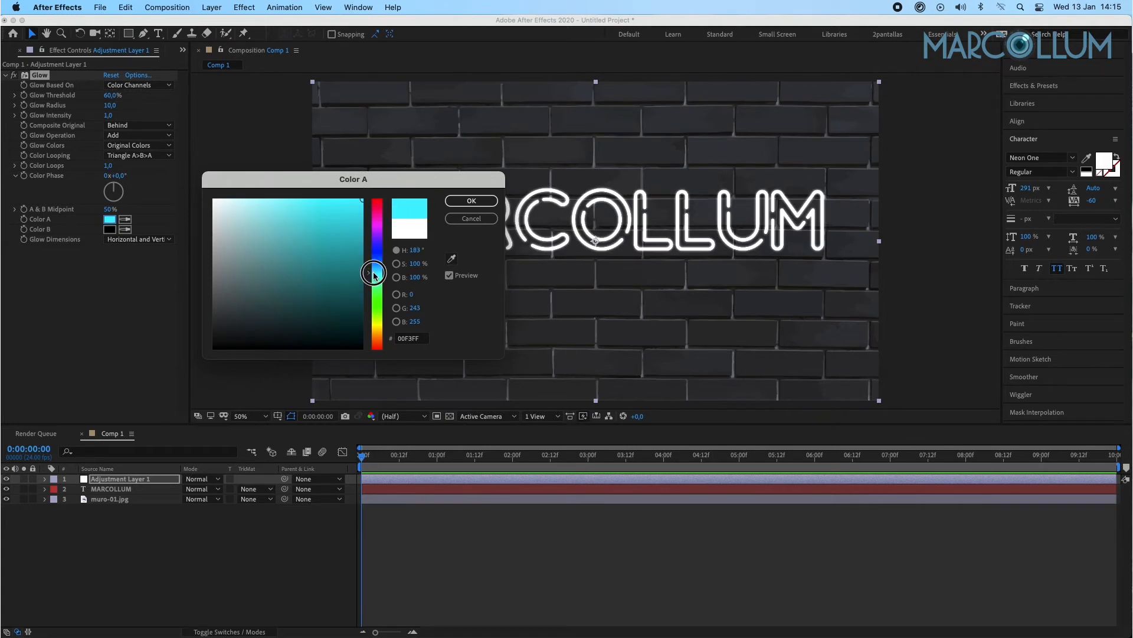
pyautogui.press('Return')
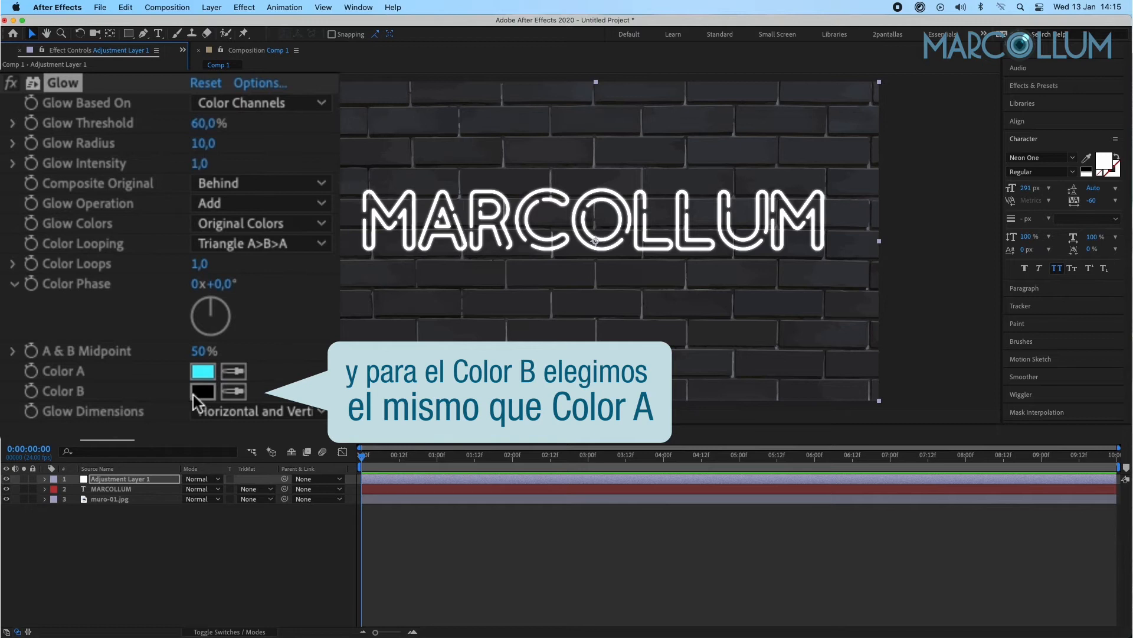
pyautogui.click(229, 394)
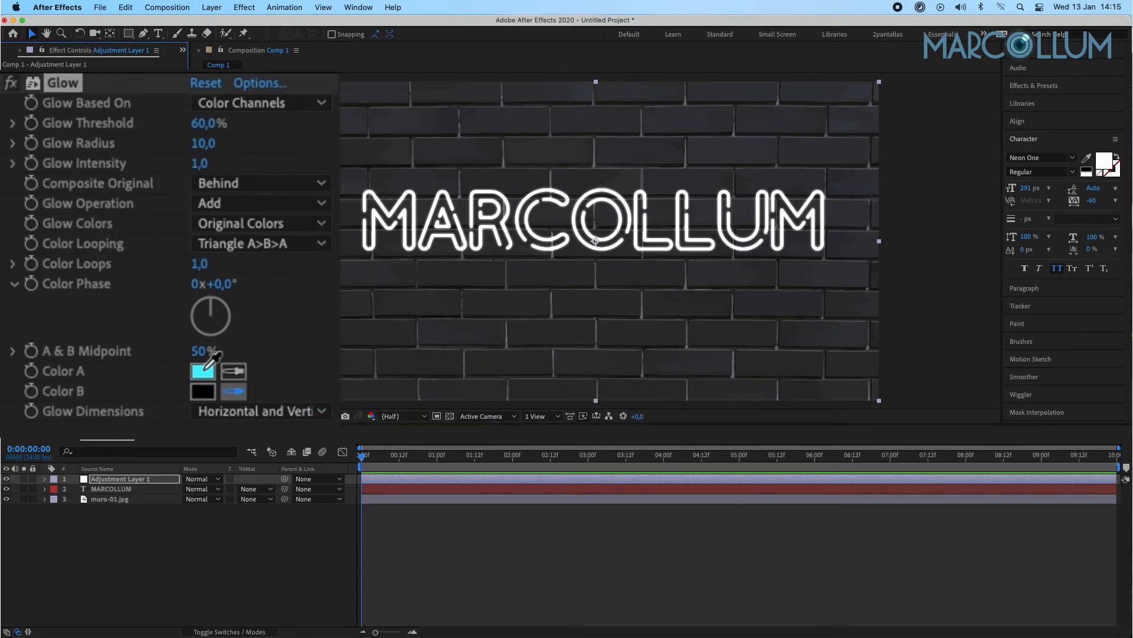
pyautogui.click(204, 370)
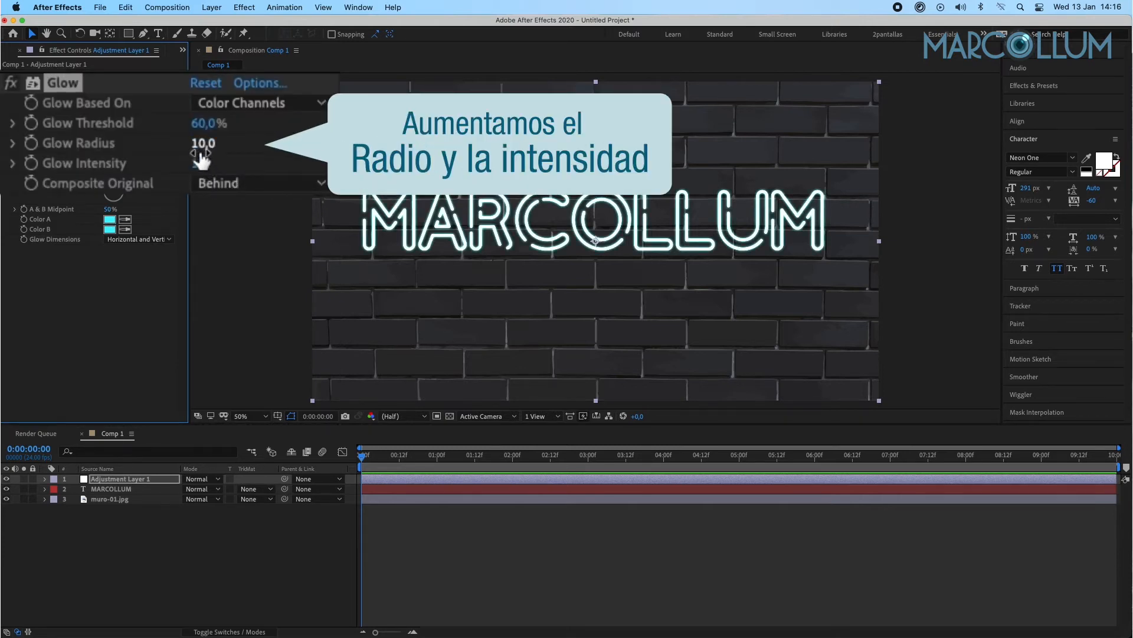
# - Increase the first glow's radius to 30 and its intensity to 1.5, and collapse its settings
pyautogui.moveTo(202, 159); pyautogui.dragTo(259, 169)
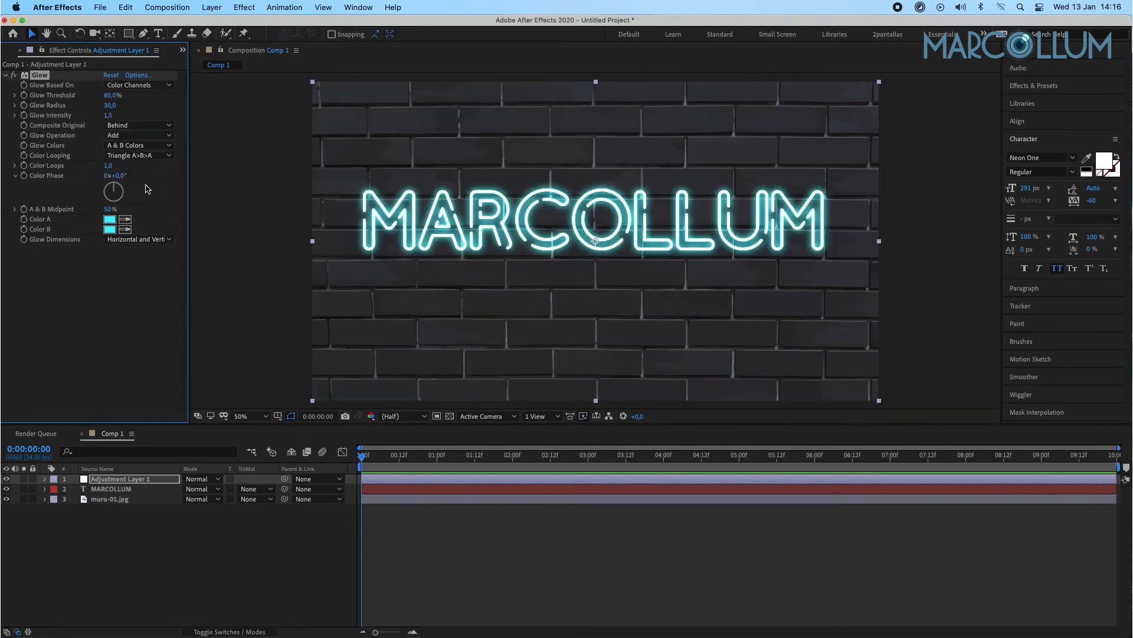
pyautogui.click(6, 75)
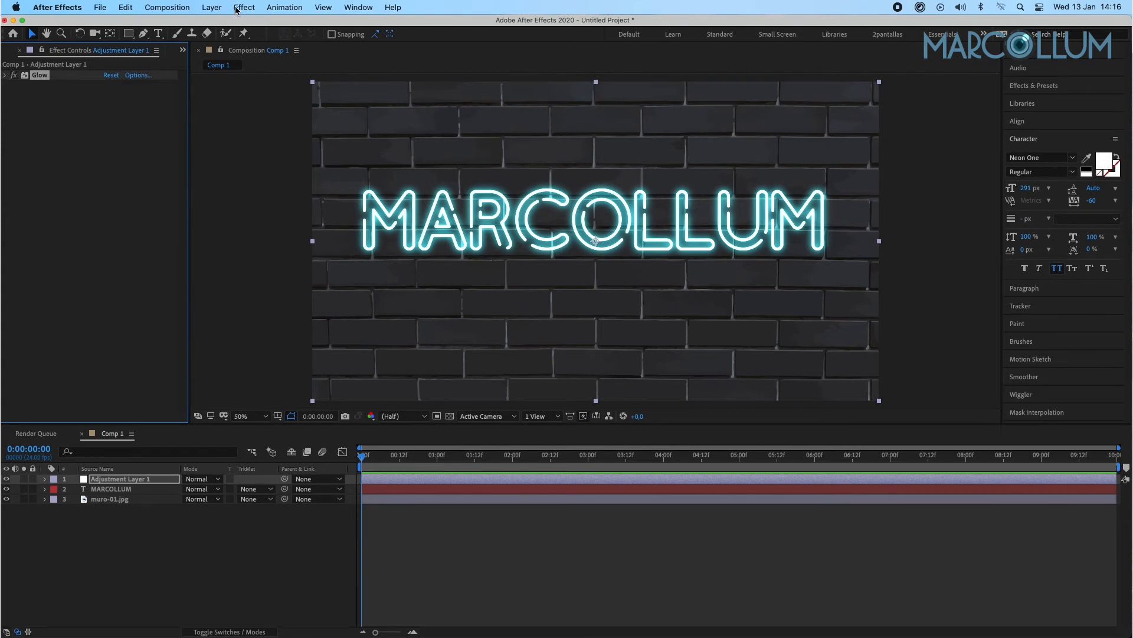
# - Apply a second Glow effect to the adjustment layer, with Color A set to cyan 00D3DA and the same colour sampled for Color B
pyautogui.click(236, 11)
pyautogui.click(246, 40)
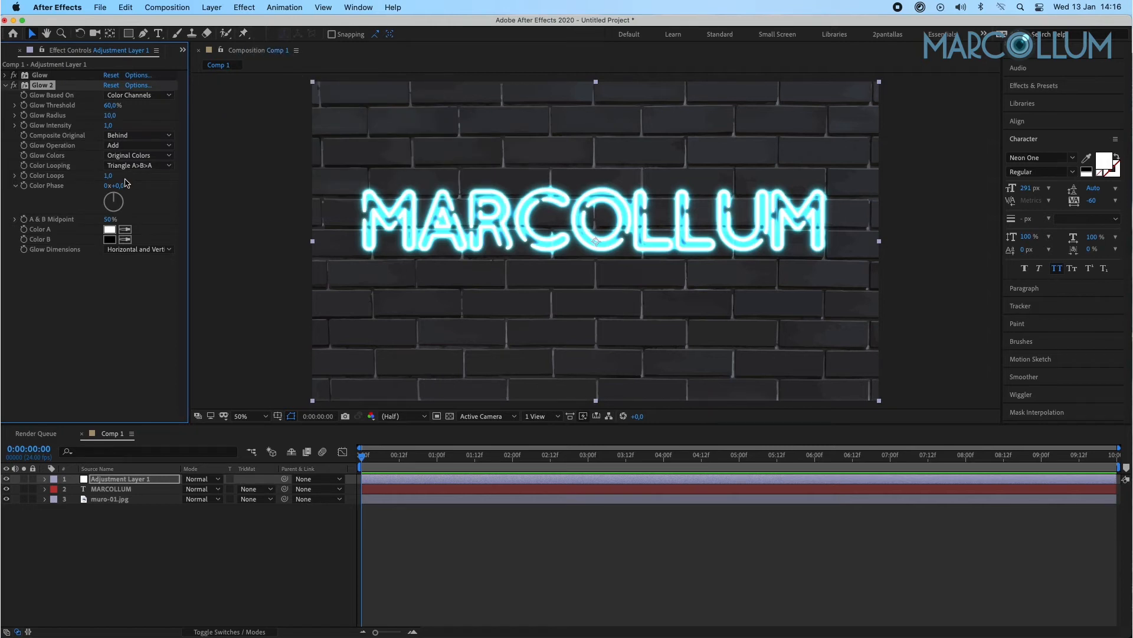
pyautogui.click(109, 229)
pyautogui.click(376, 273)
pyautogui.moveTo(359, 207)
pyautogui.mouseDown()
pyautogui.moveTo(368, 191)
pyautogui.moveTo(362, 234)
pyautogui.moveTo(363, 220)
pyautogui.mouseUp()
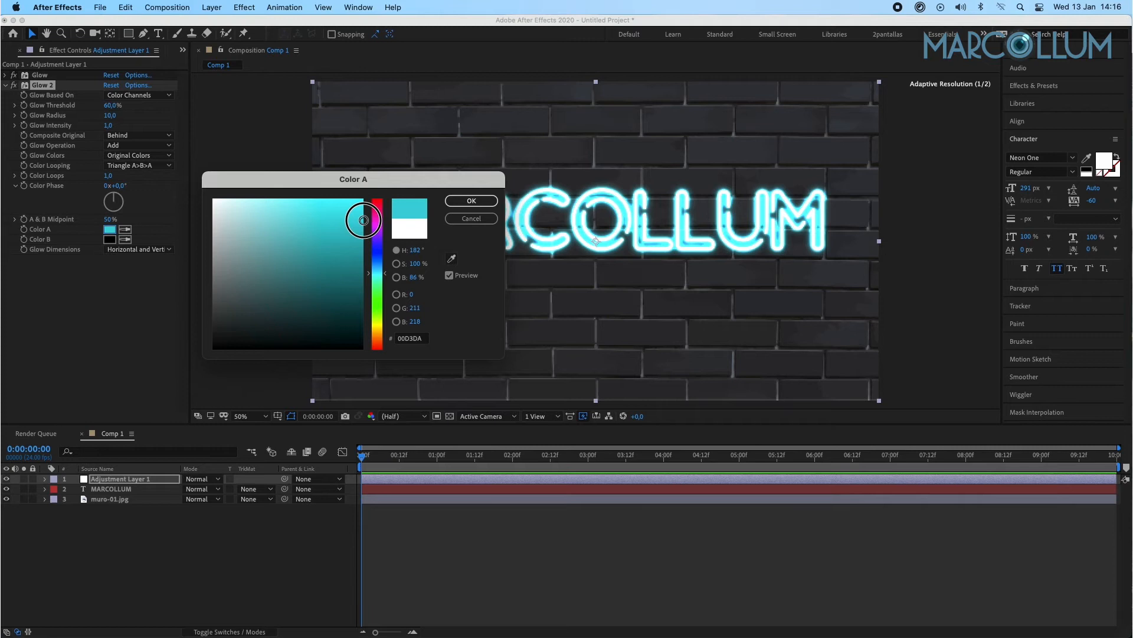
pyautogui.click(472, 200)
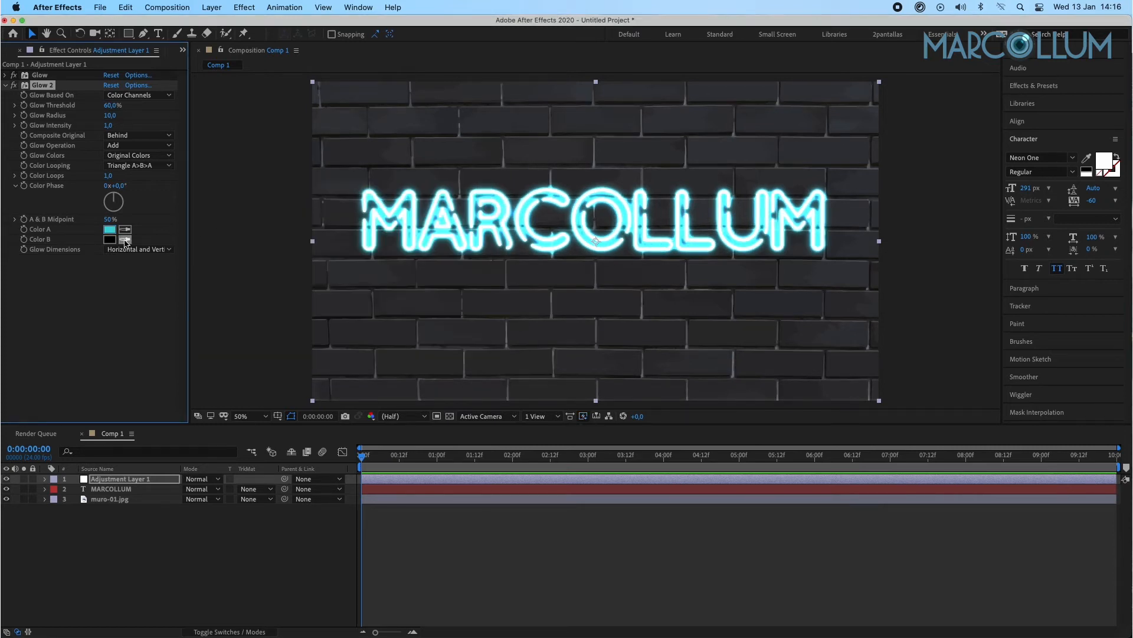
pyautogui.click(110, 229)
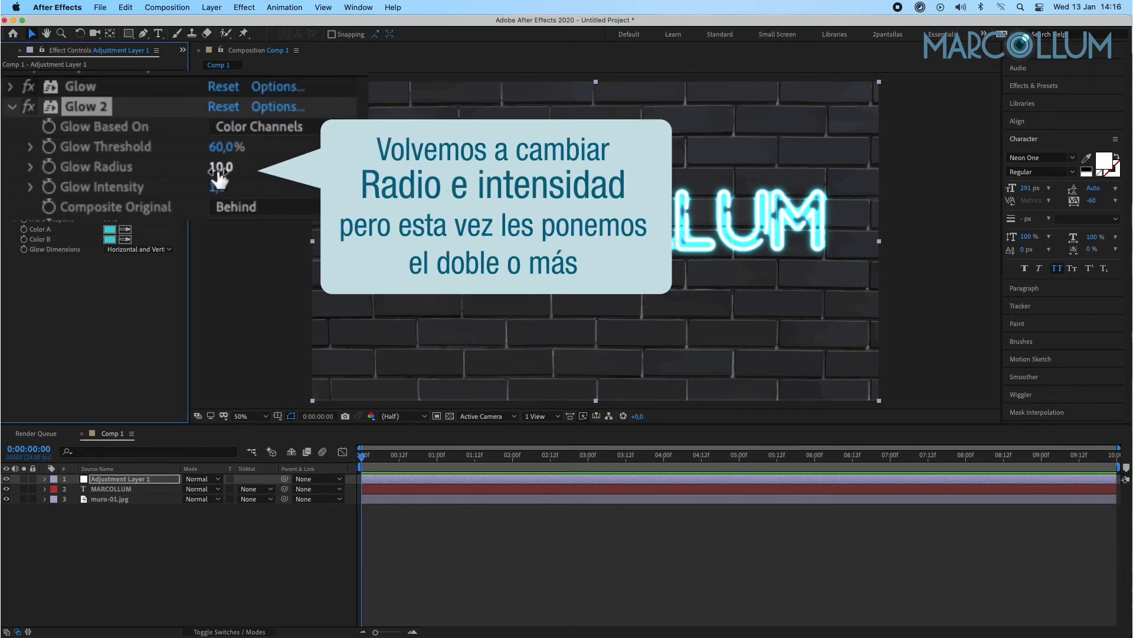
# - Set the second glow's radius to 50
pyautogui.click(220, 168)
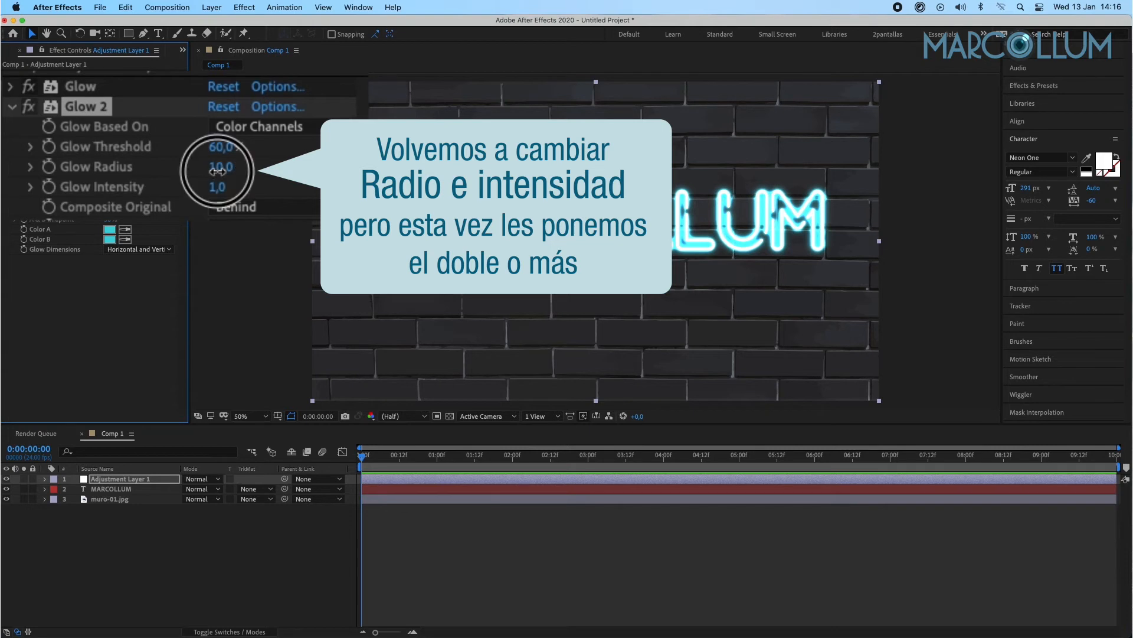
pyautogui.write('50')
pyautogui.press('Return')
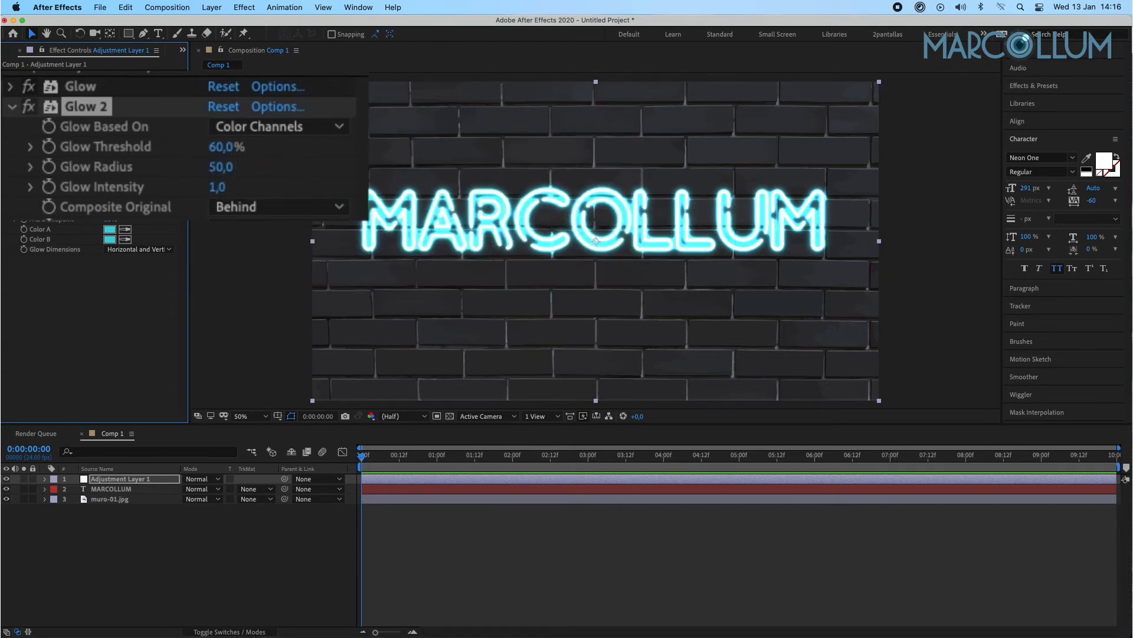
# - Set the radius of Glow 2 to 100 and collapse that effect's settings
pyautogui.click(220, 169)
pyautogui.write('100')
pyautogui.press('Return')
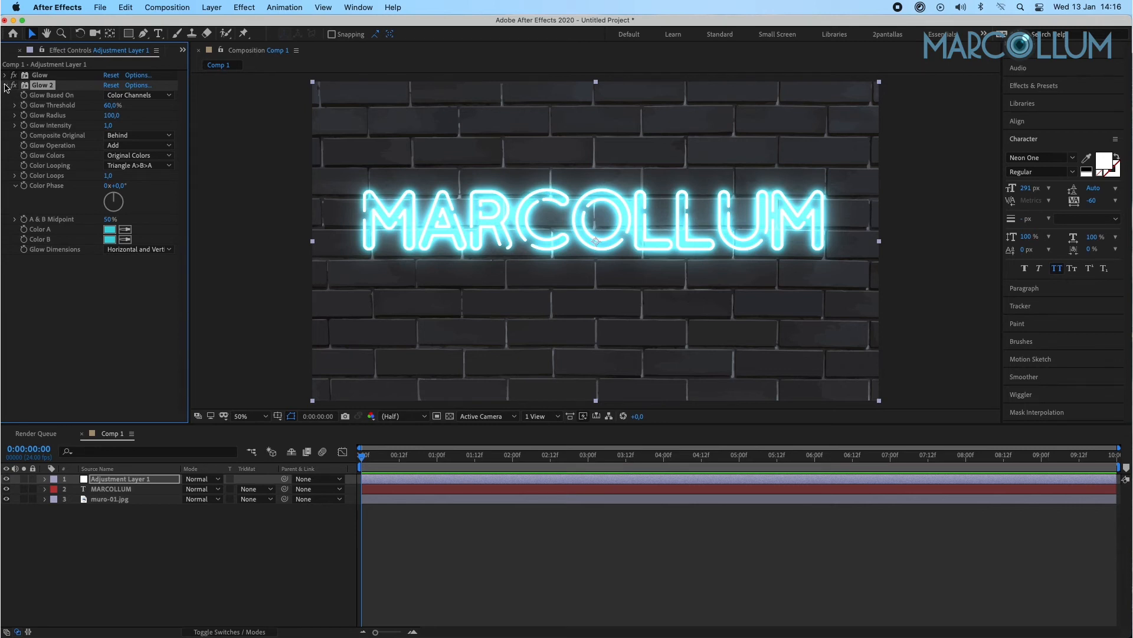
pyautogui.click(5, 85)
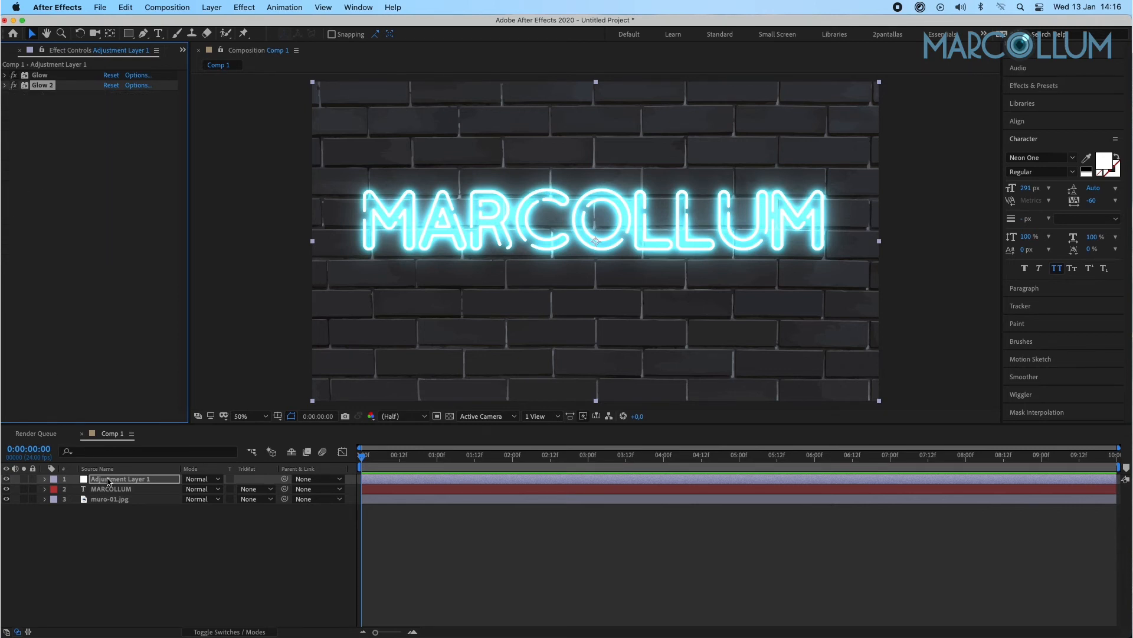
# - Change the MARCOLLUM text layer's fill colour to a bright, saturated cyan
pyautogui.click(111, 489)
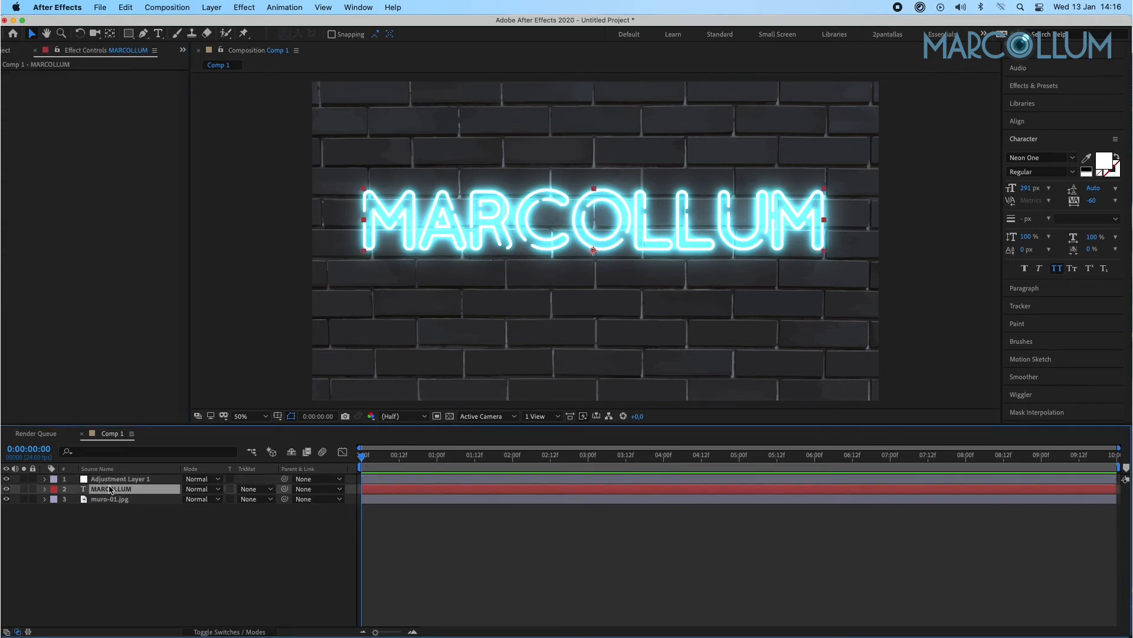
pyautogui.click(1105, 162)
pyautogui.click(374, 275)
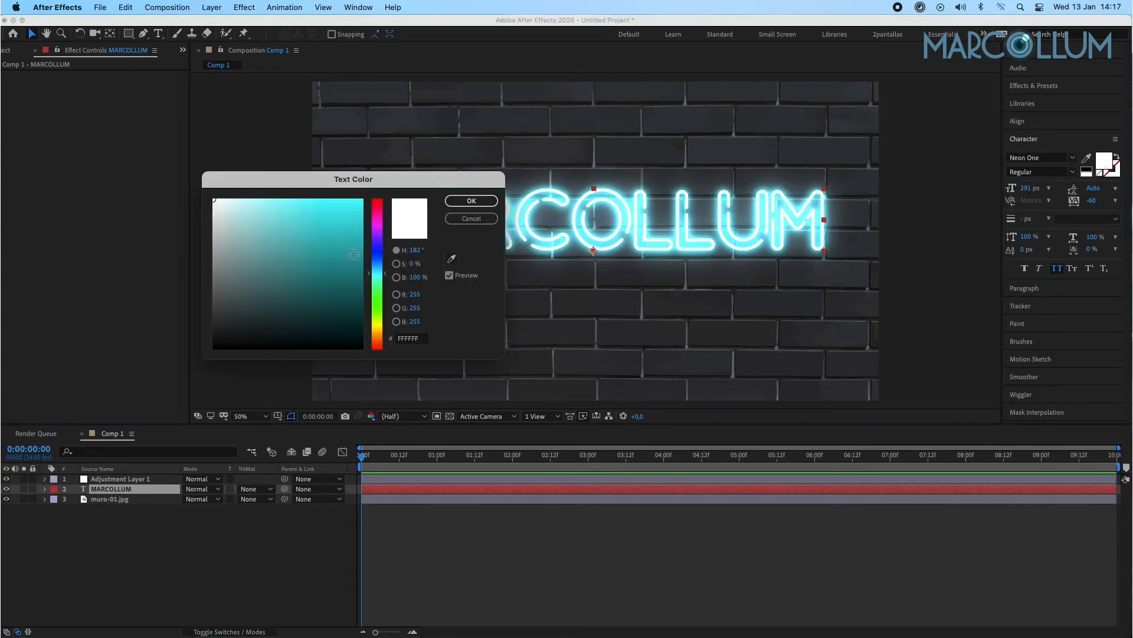
pyautogui.moveTo(359, 220); pyautogui.dragTo(367, 184)
pyautogui.click(462, 201)
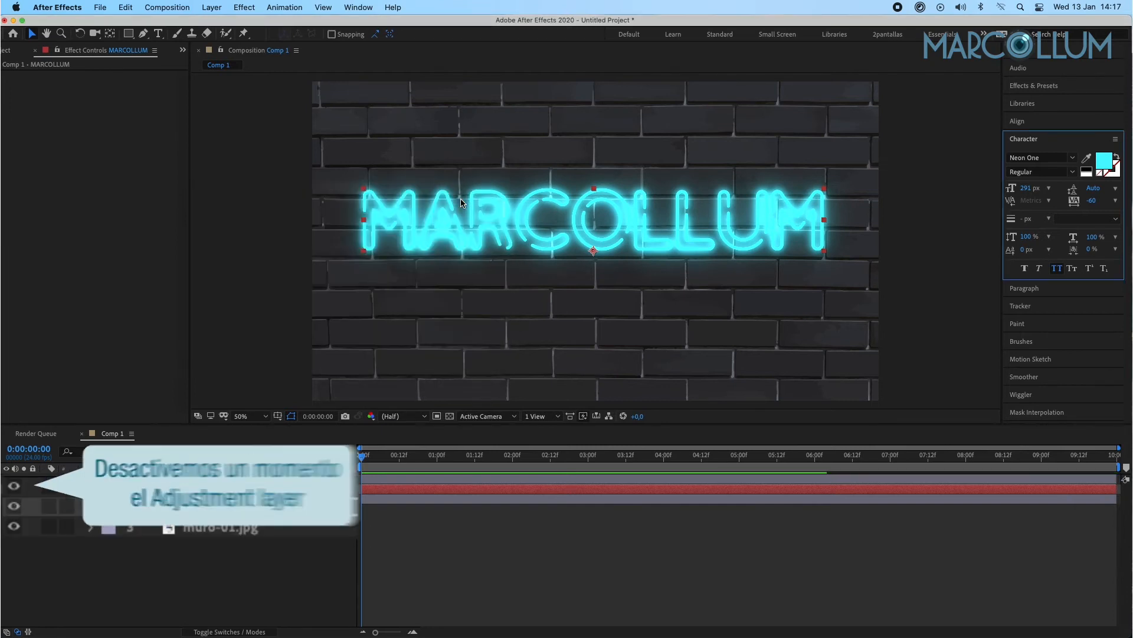
# - Hide the adjustment layer and apply the Perspective Bevel Alpha effect to the MARCOLLUM text layer
pyautogui.click(14, 487)
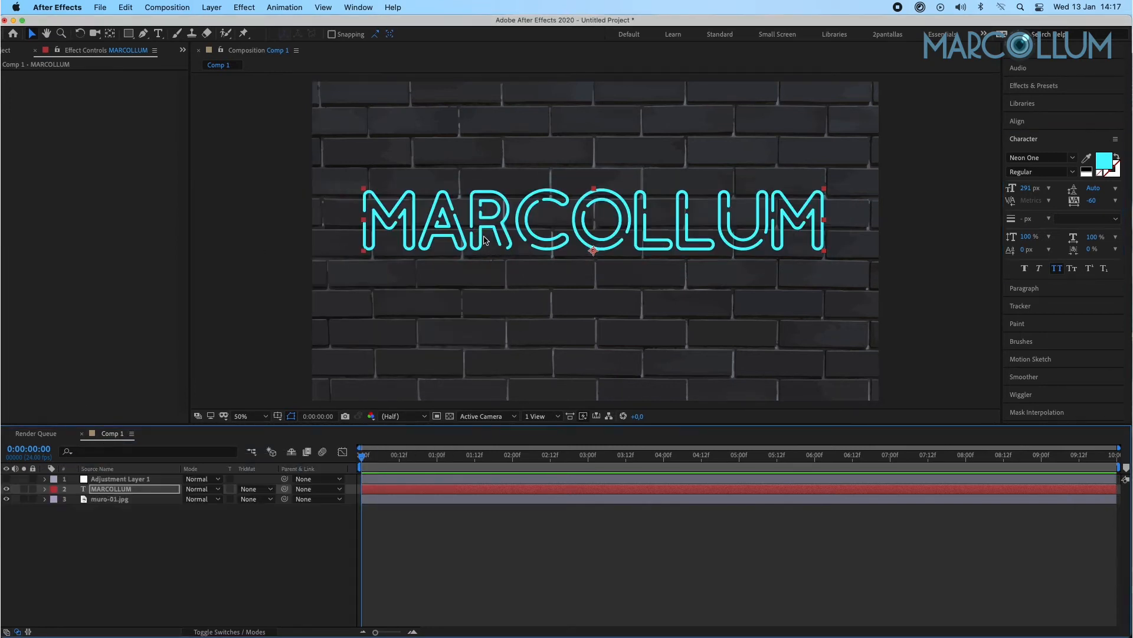
pyautogui.click(245, 8)
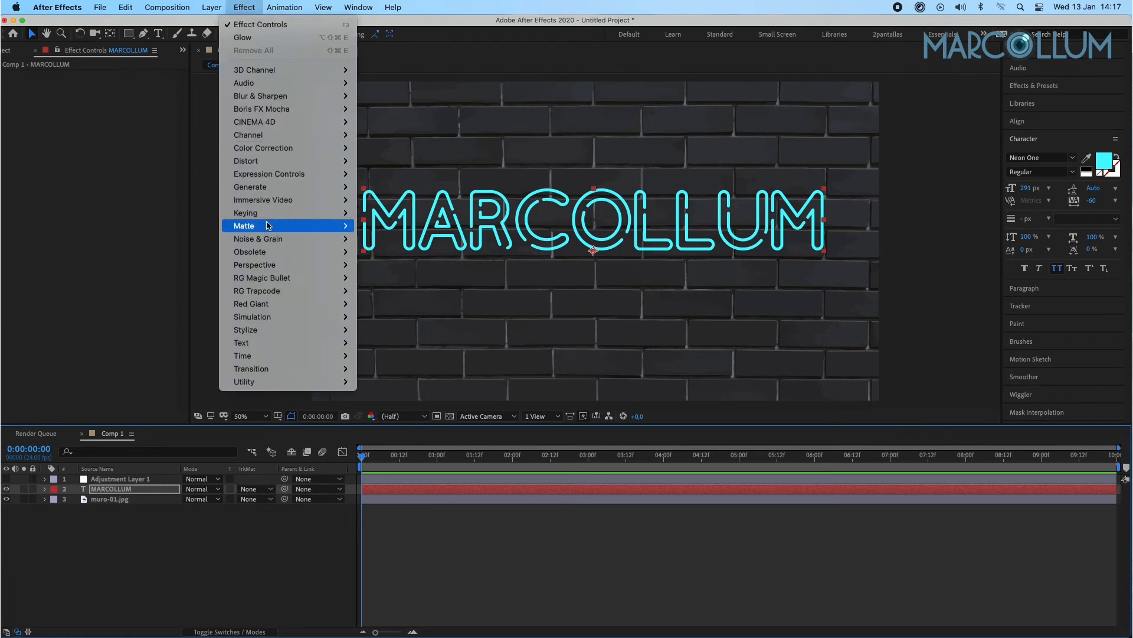
pyautogui.moveTo(264, 267)
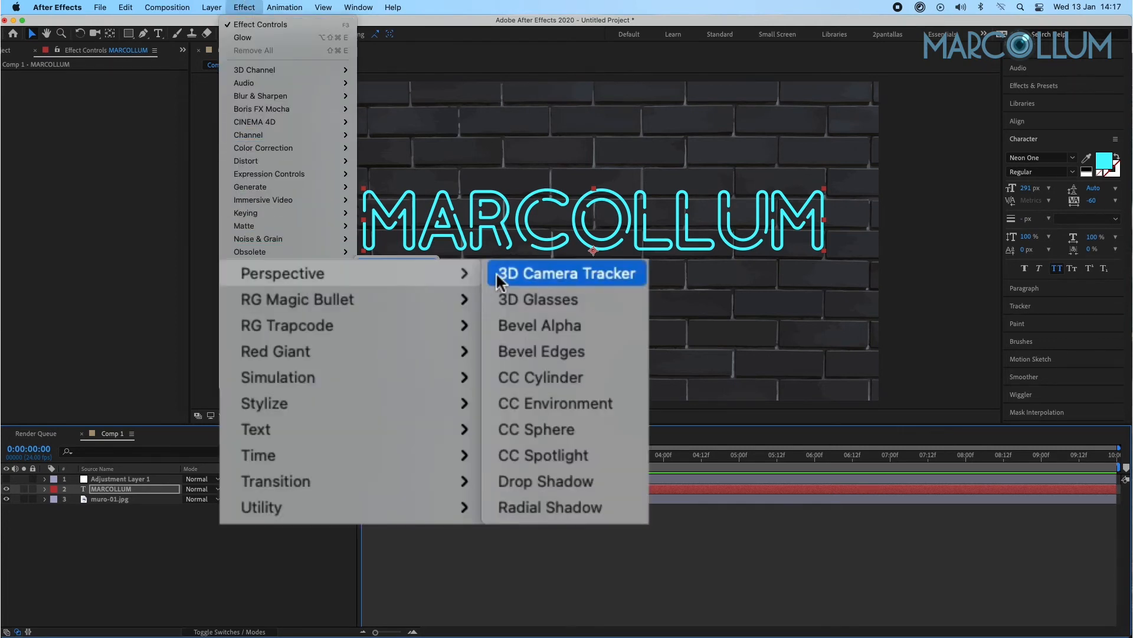
pyautogui.click(523, 335)
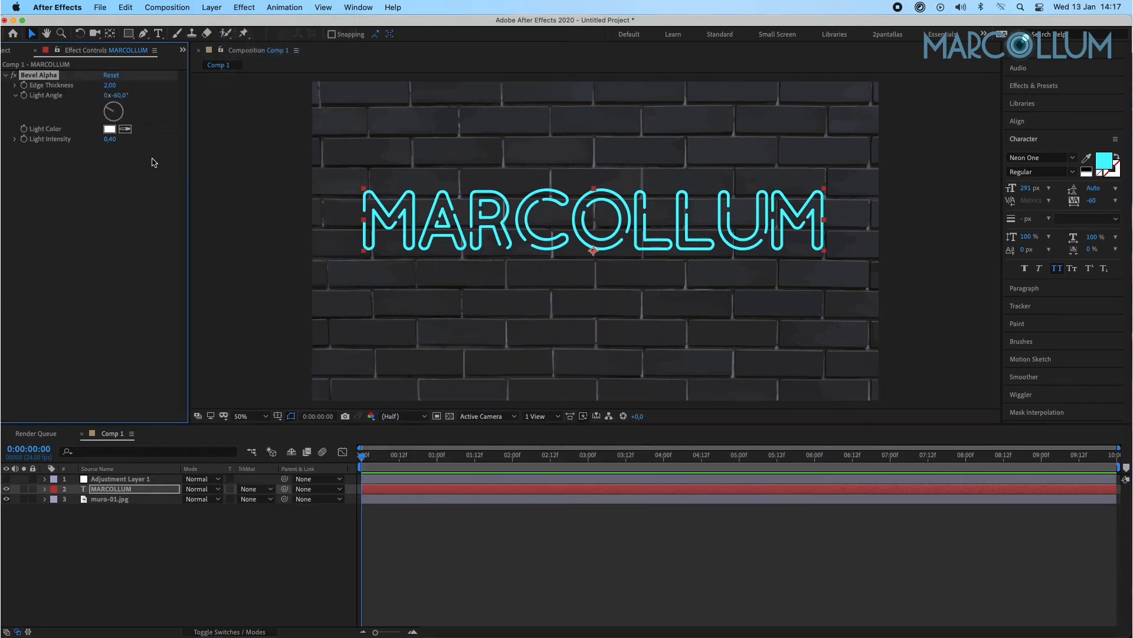
# - Set the text bevel's light angle to 0 degrees and its light intensity to 1.00
pyautogui.click(225, 137)
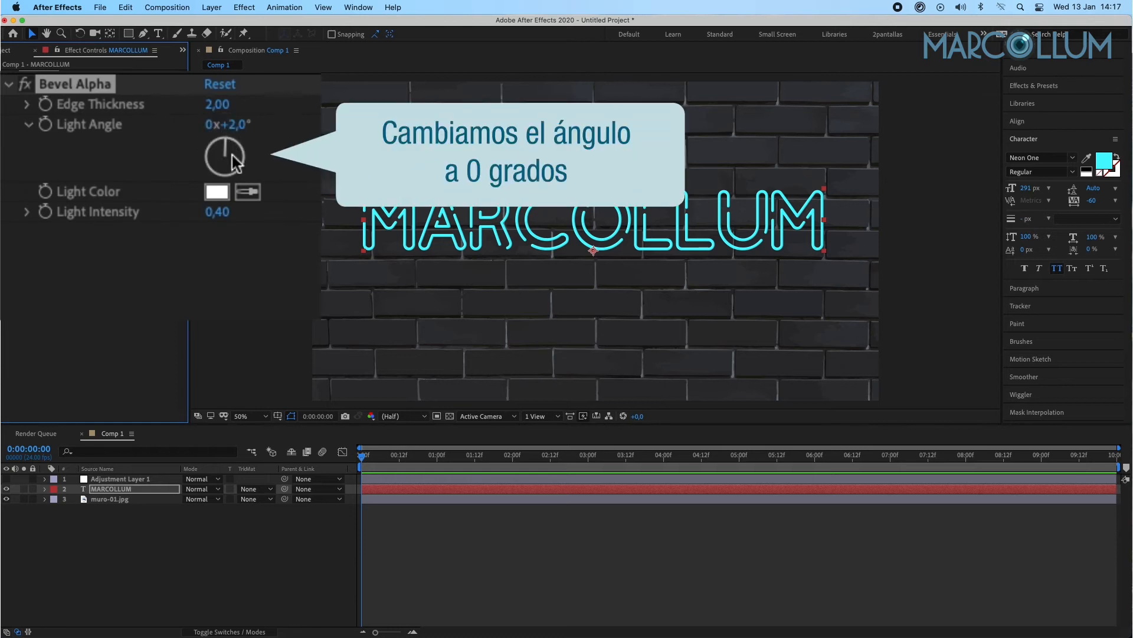
pyautogui.click(236, 125)
pyautogui.write('0')
pyautogui.press('Return')
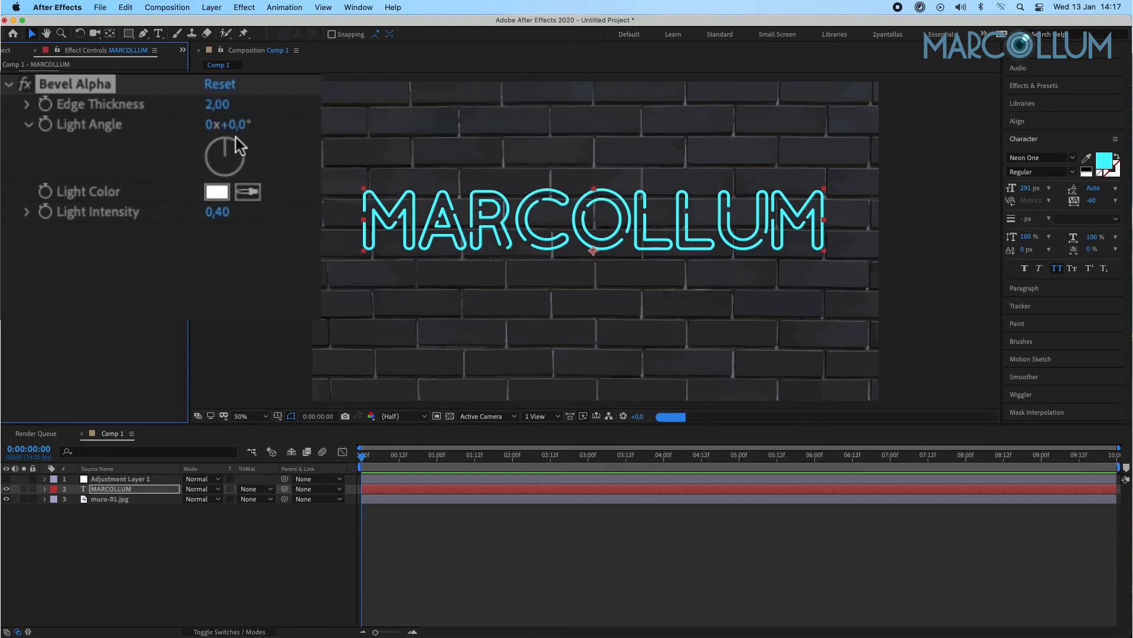
# - Turn the adjustment layer's visibility back on and set its blending mode to Overlay
pyautogui.click(6, 478)
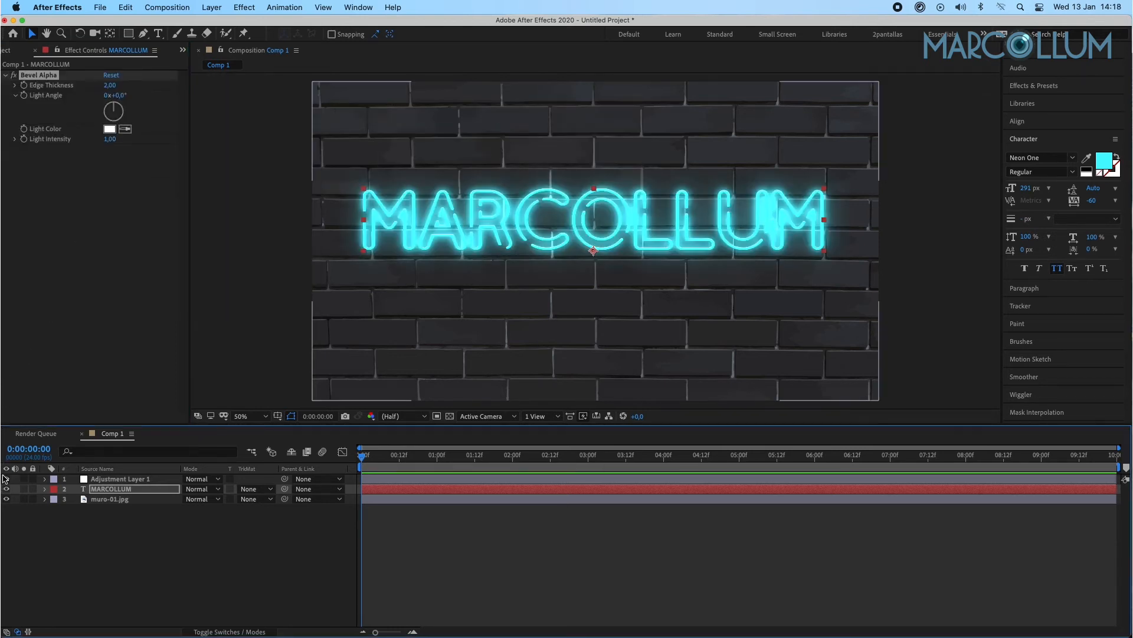
pyautogui.click(103, 479)
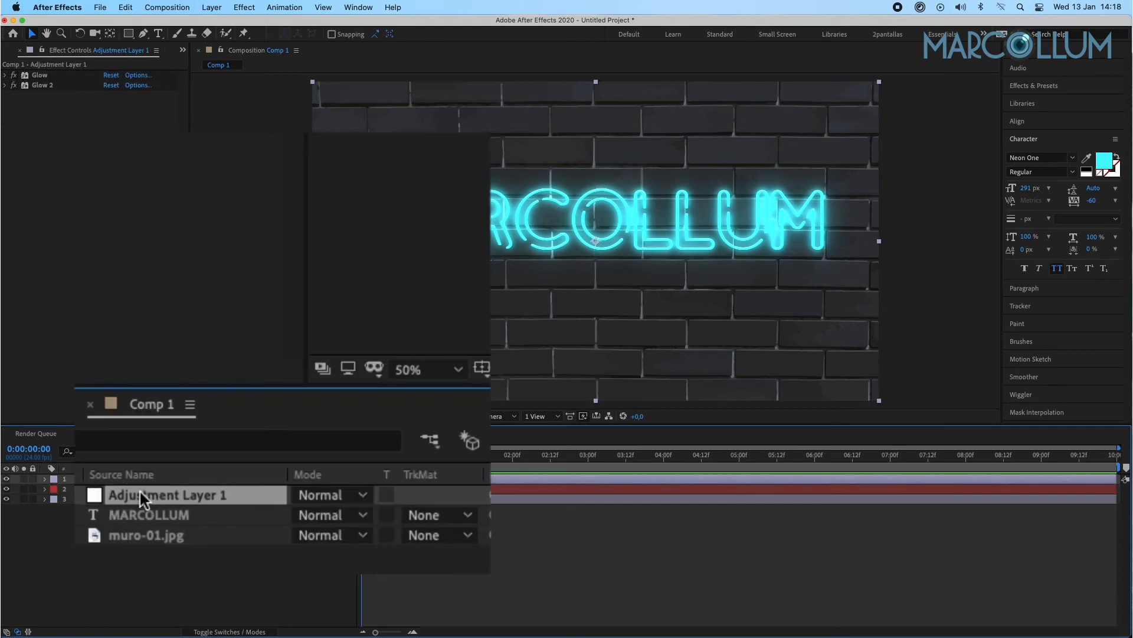
pyautogui.click(360, 494)
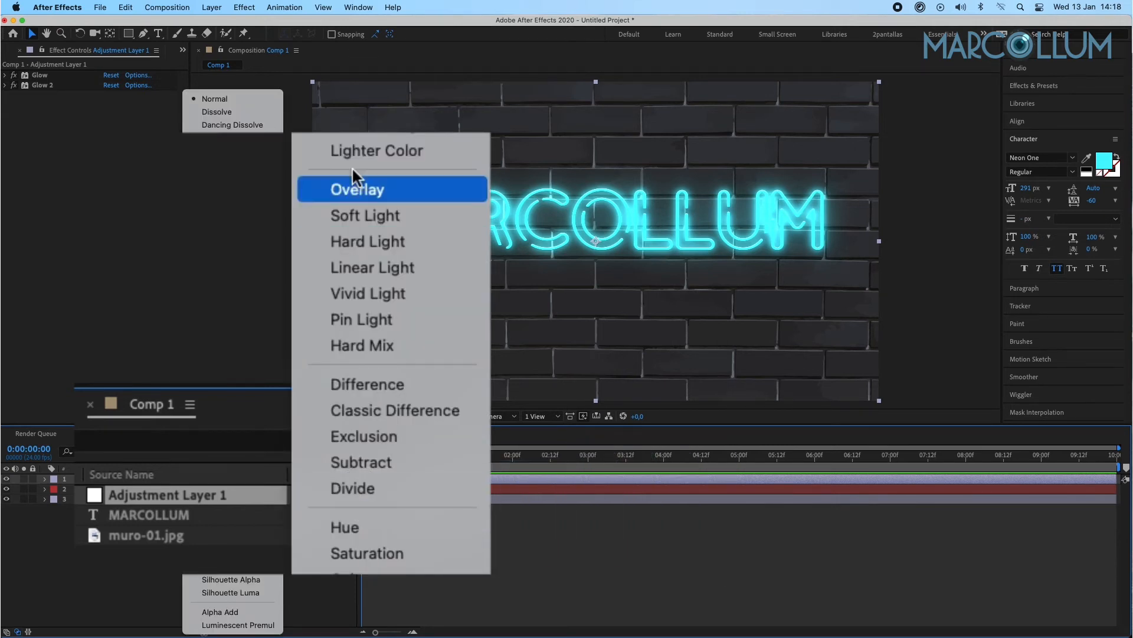
pyautogui.click(352, 190)
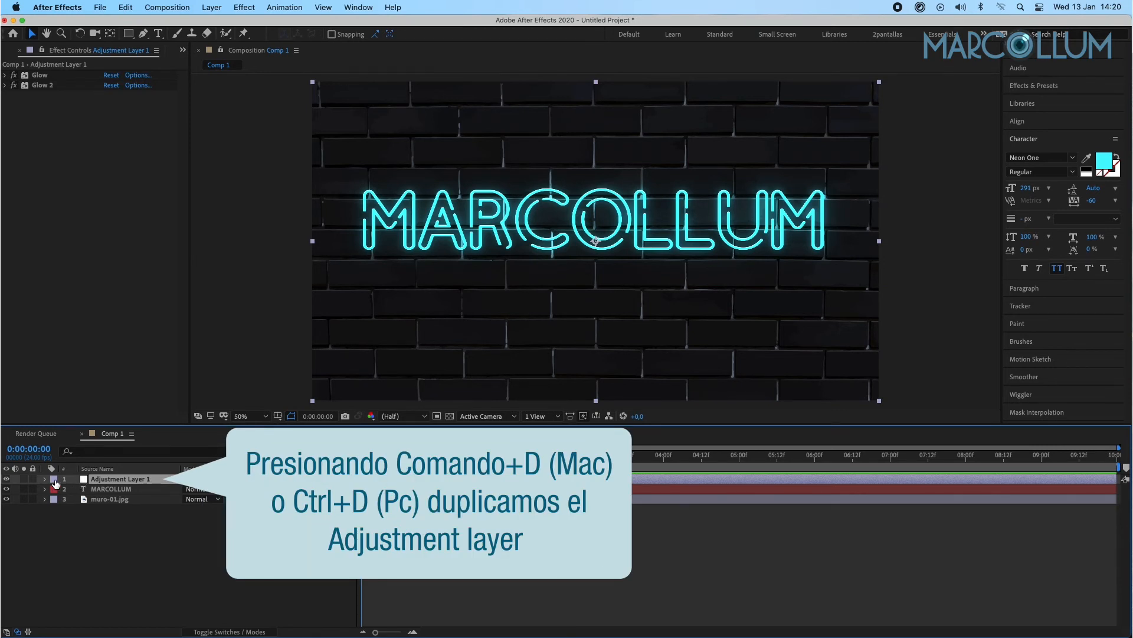
# - Duplicate the adjustment layer and set the upper copy's blending mode to Add
pyautogui.press('super+d')
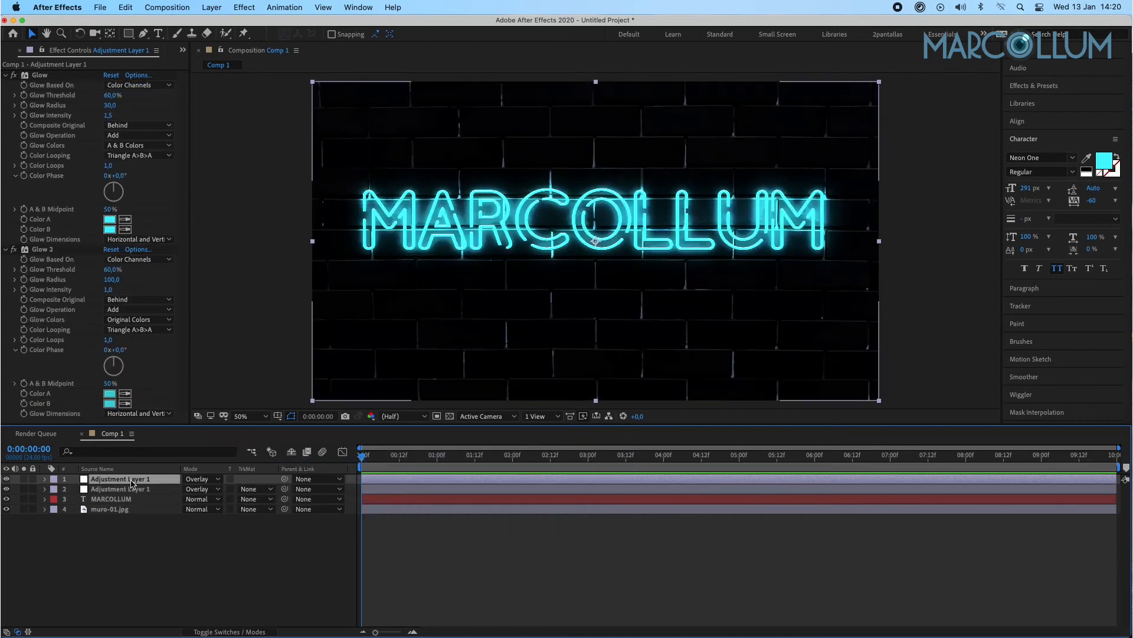
pyautogui.click(202, 479)
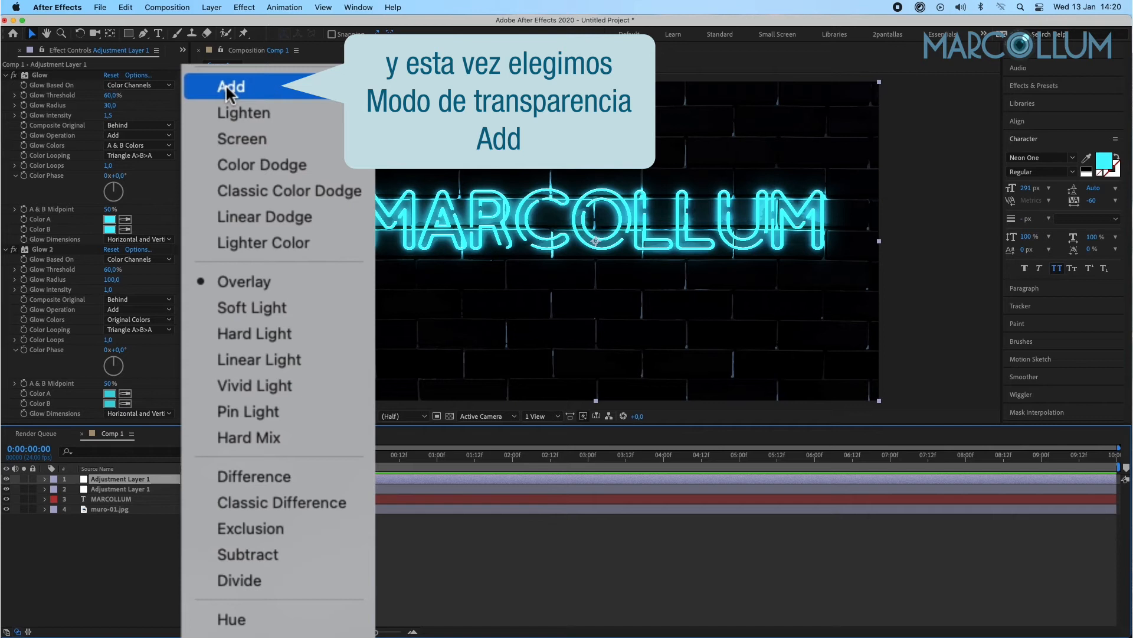
pyautogui.click(225, 83)
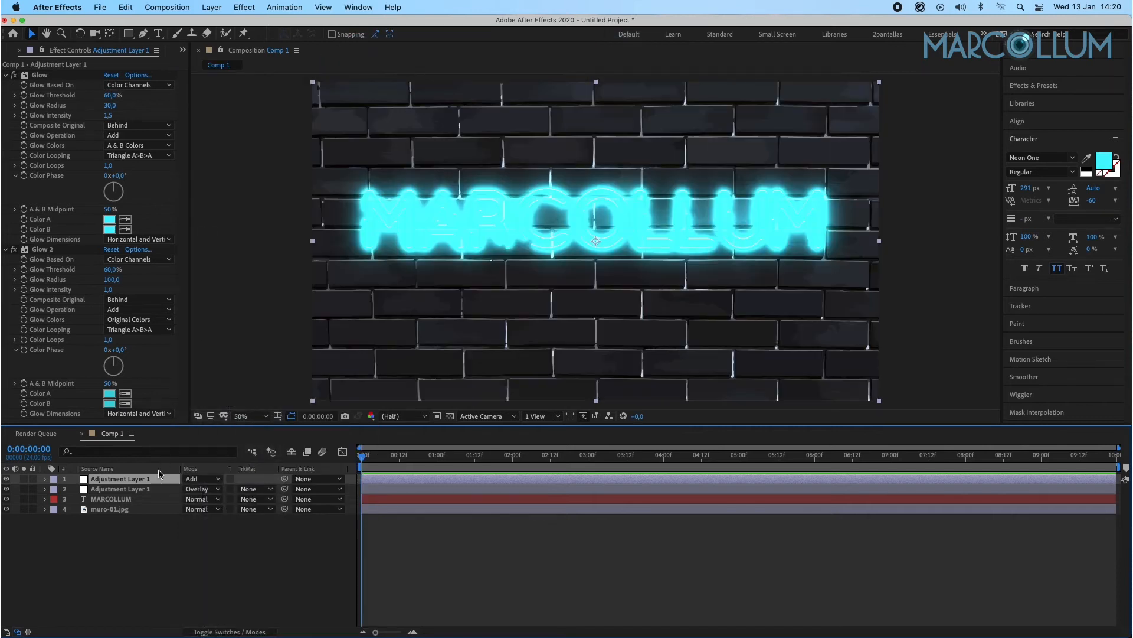
# - Reduce the uppermost adjustment layer's opacity to 50% in its Transform properties and collapse the layer
pyautogui.click(44, 479)
pyautogui.click(112, 521)
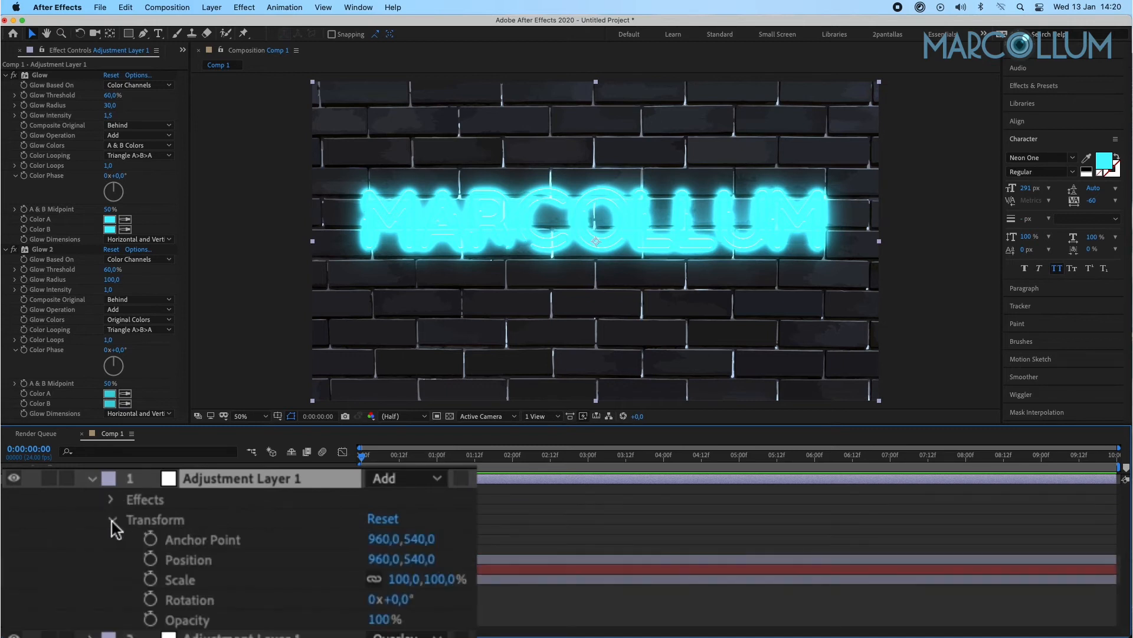
pyautogui.click(378, 620)
pyautogui.write('50')
pyautogui.press('Return')
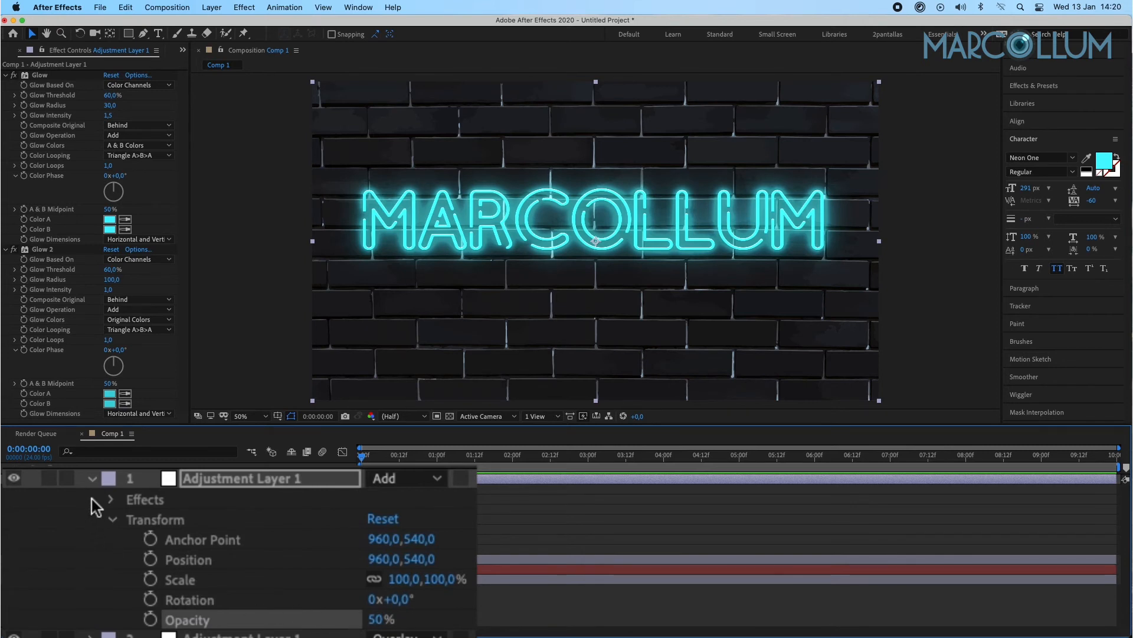
pyautogui.click(45, 479)
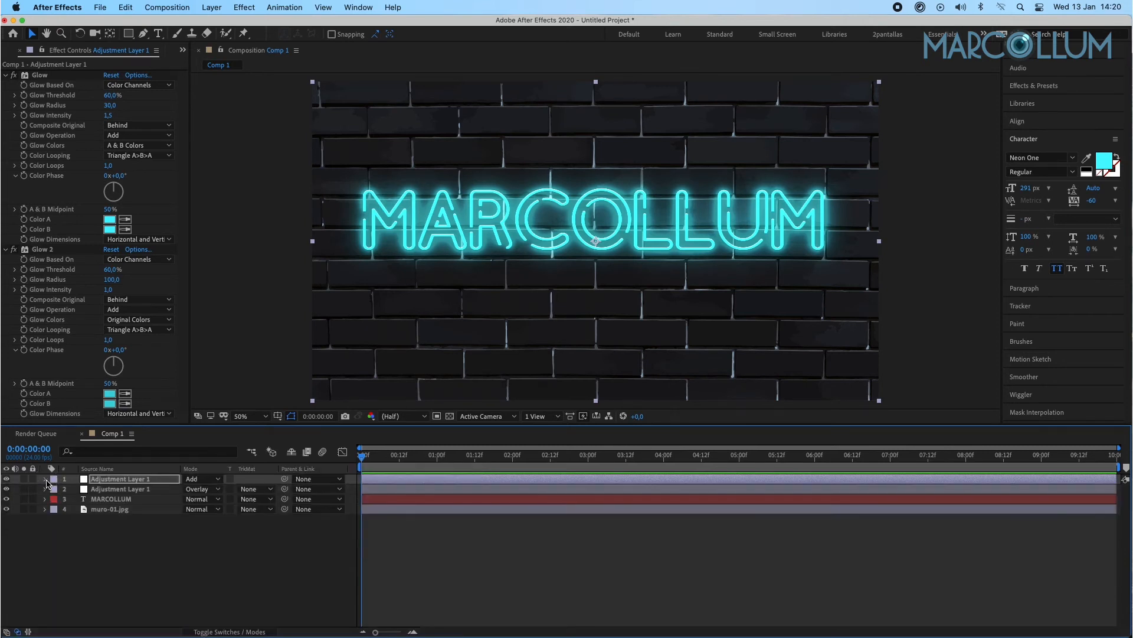
# - Add a new adjustment layer directly above the muro-01.jpg background layer
pyautogui.click(119, 510)
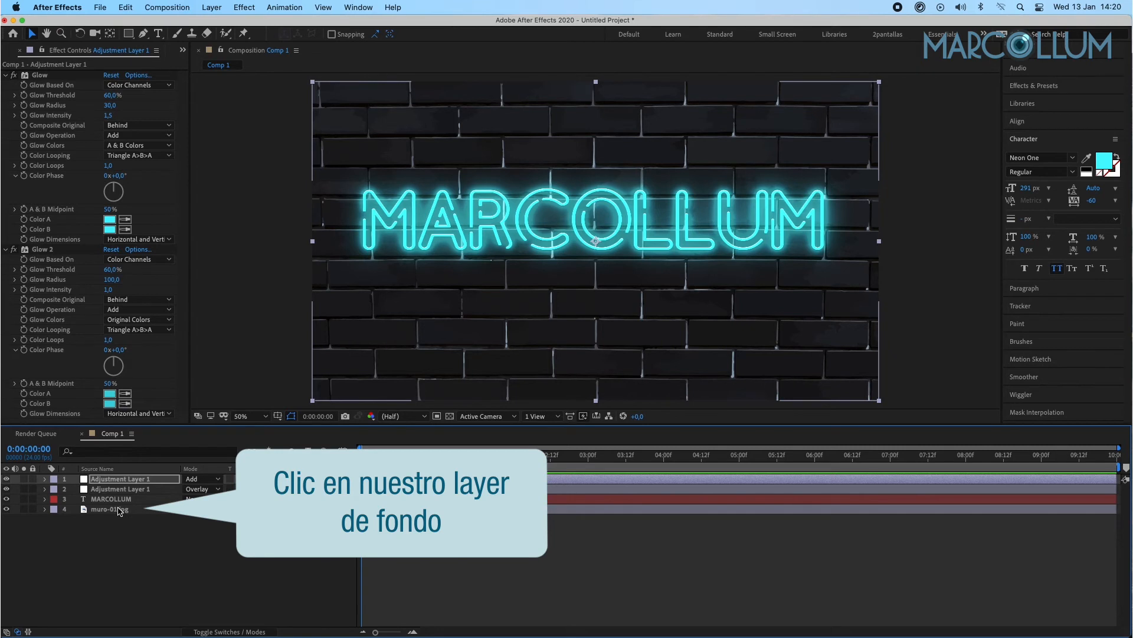
pyautogui.click(119, 510)
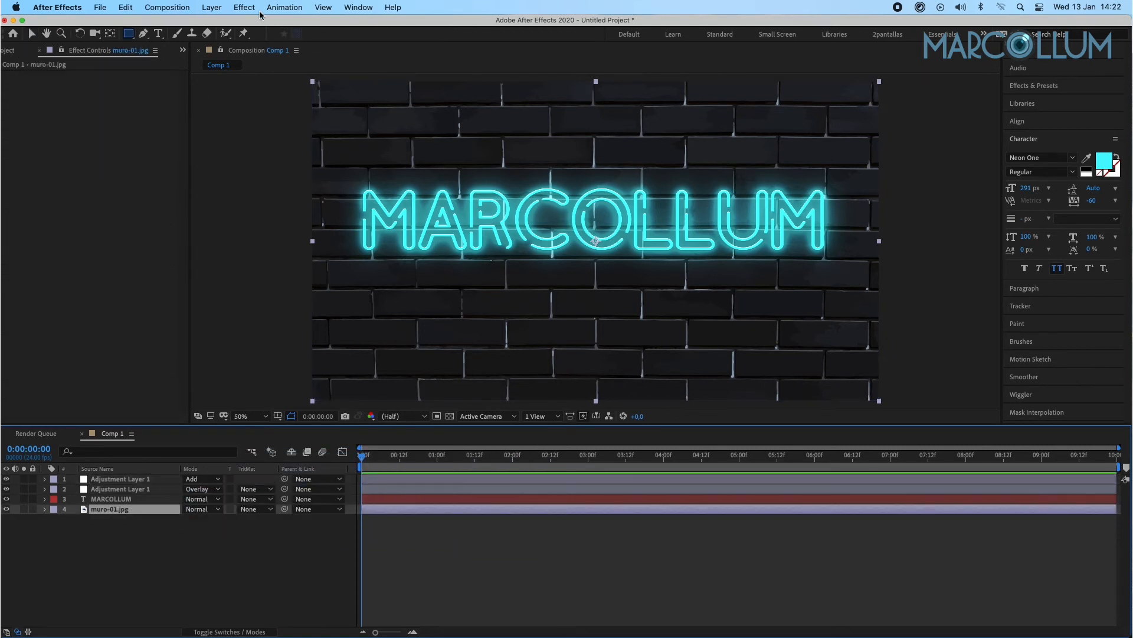
pyautogui.click(244, 7)
pyautogui.moveTo(269, 11)
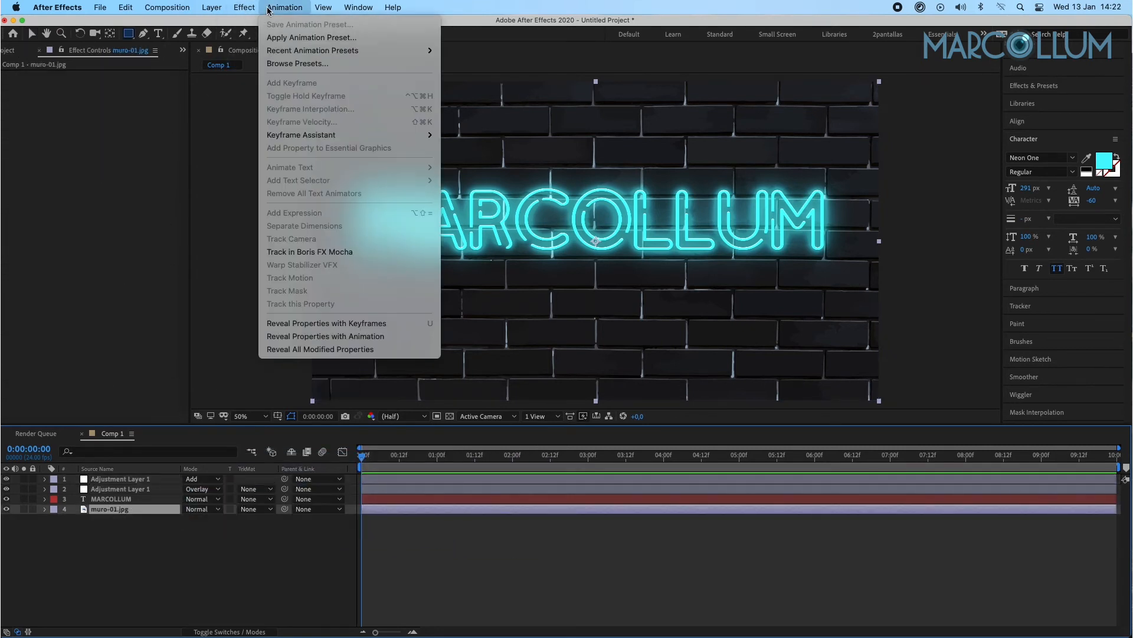
pyautogui.moveTo(212, 7)
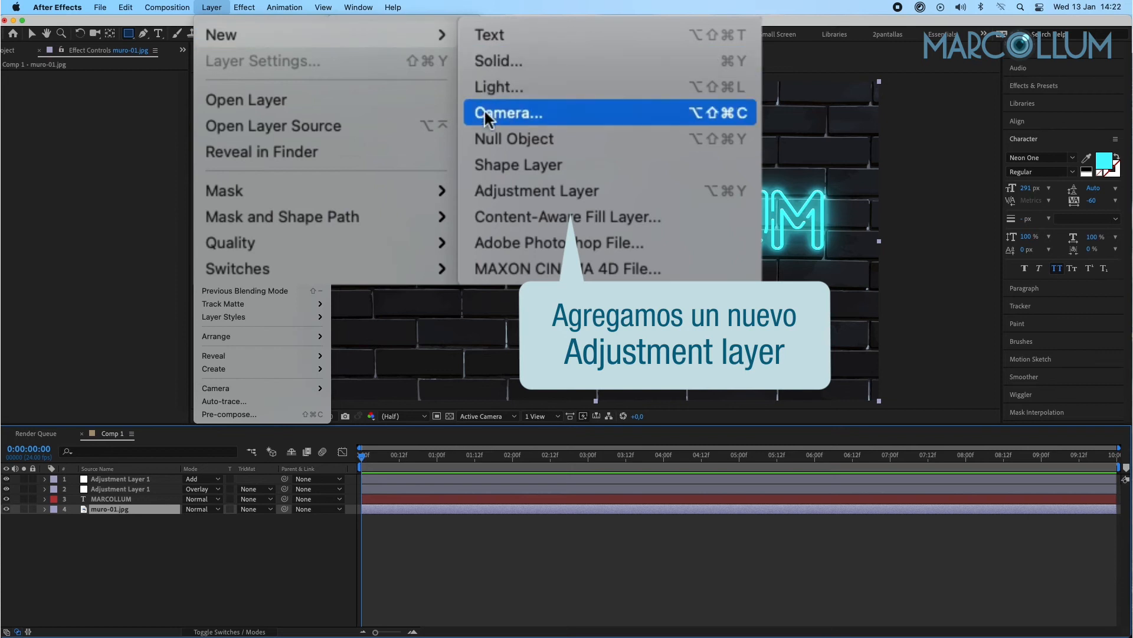
pyautogui.click(482, 187)
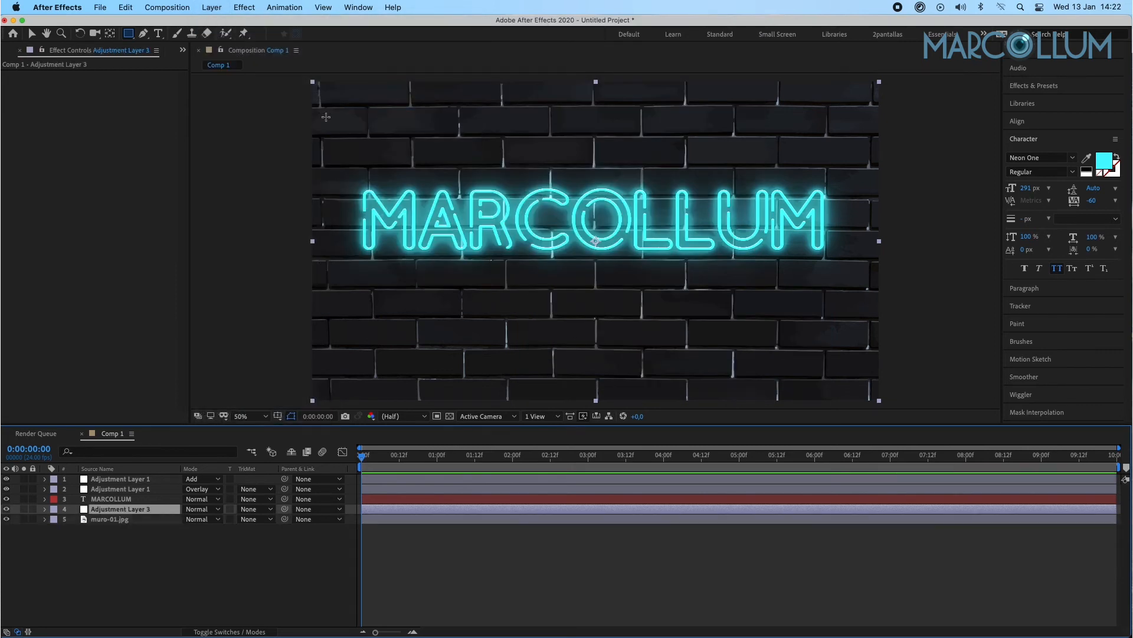
# - Apply the Hue/Saturation effect to the adjustment layer directly above the wall image and enable Colorize
pyautogui.click(244, 7)
pyautogui.moveTo(260, 149)
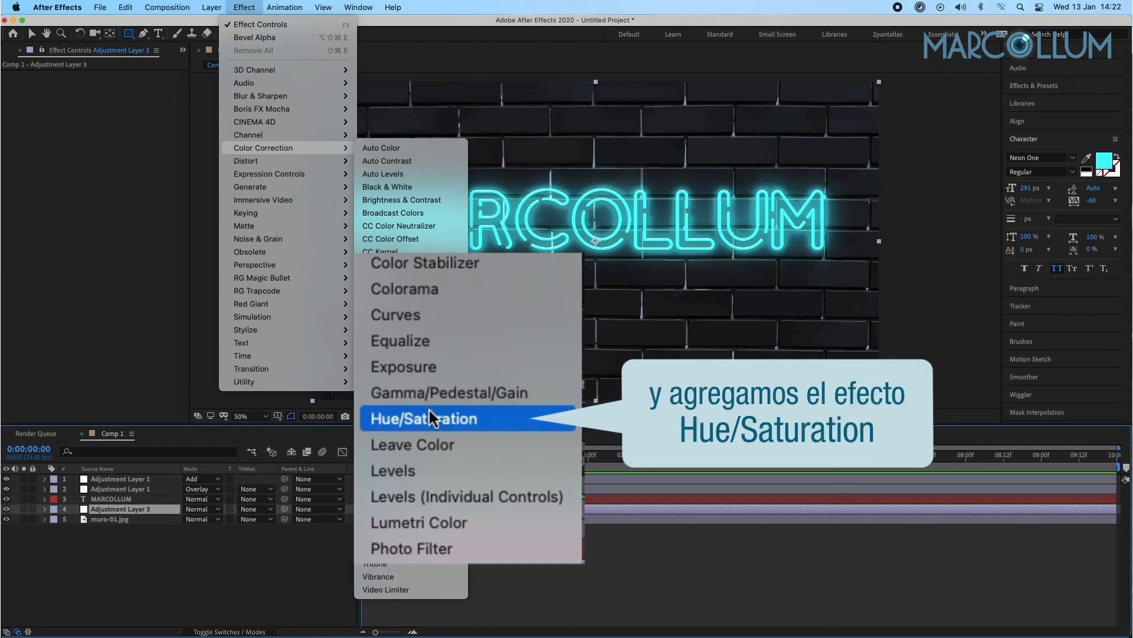
pyautogui.click(391, 433)
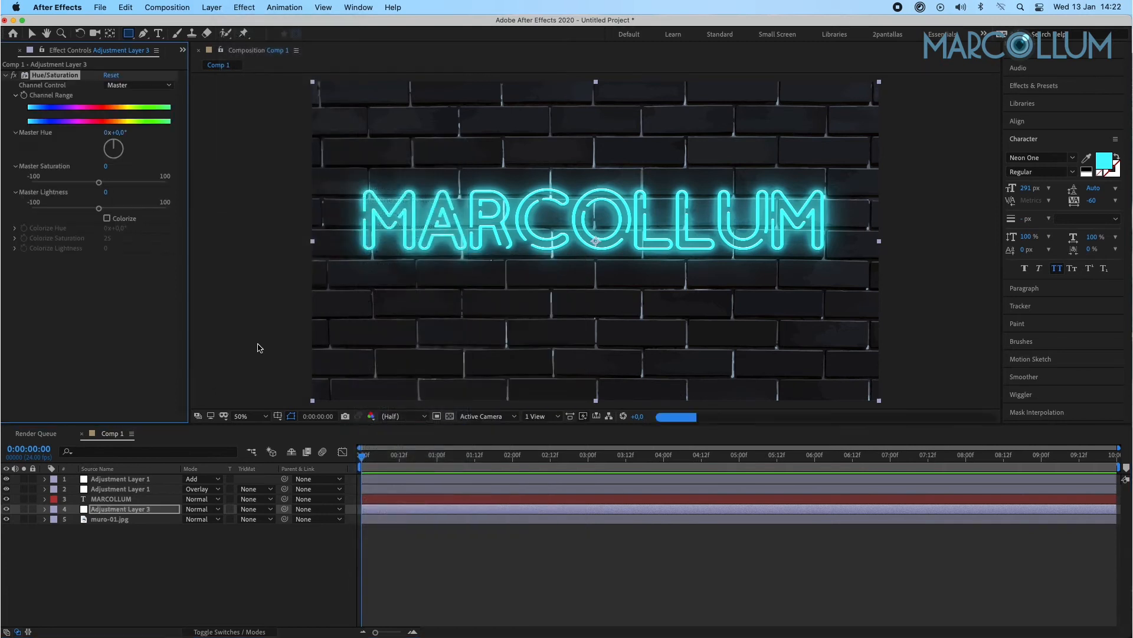
pyautogui.press('v')
pyautogui.click(207, 371)
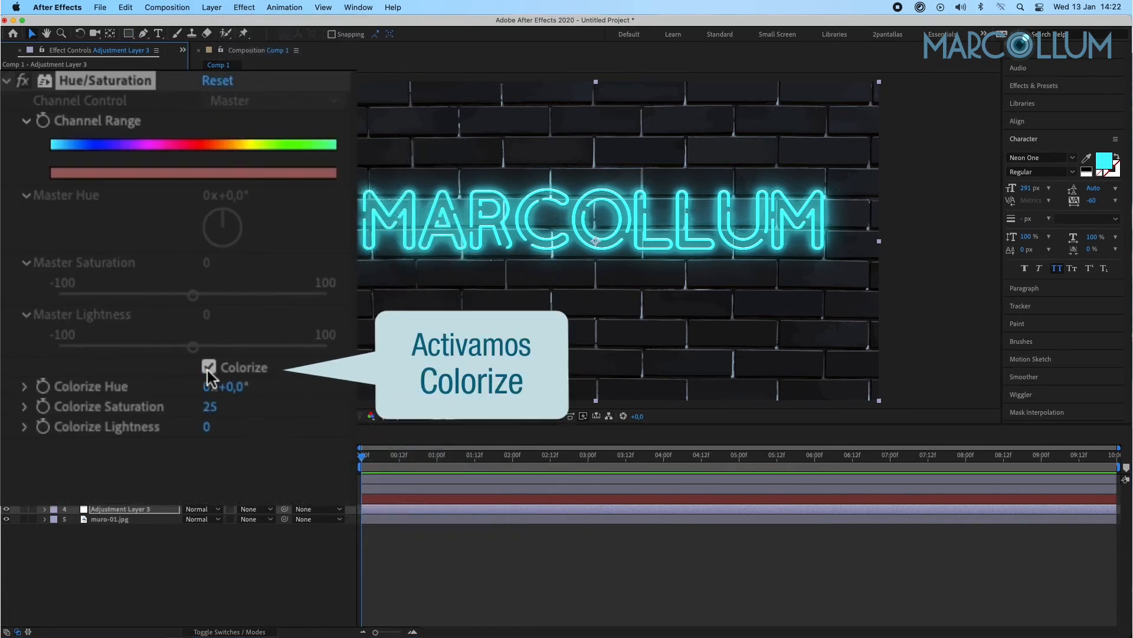
# - Set the Hue/Saturation effect's Colorize Hue to 211° and Colorize Lightness to -22, and collapse the effect
pyautogui.moveTo(235, 388); pyautogui.dragTo(417, 394)
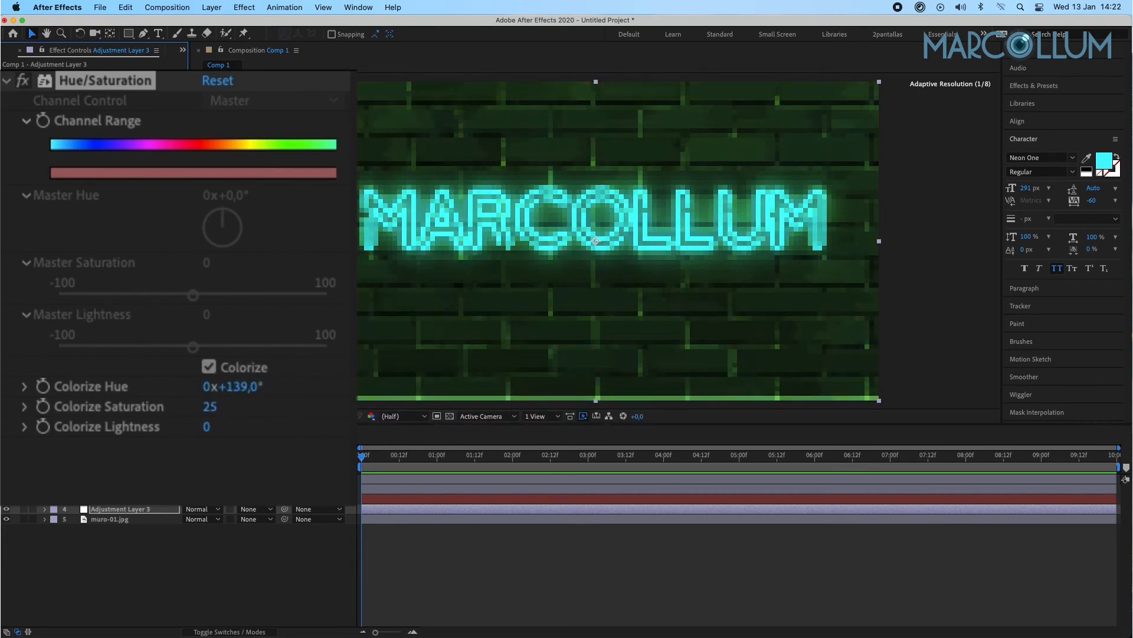
pyautogui.moveTo(491, 394); pyautogui.dragTo(514, 394)
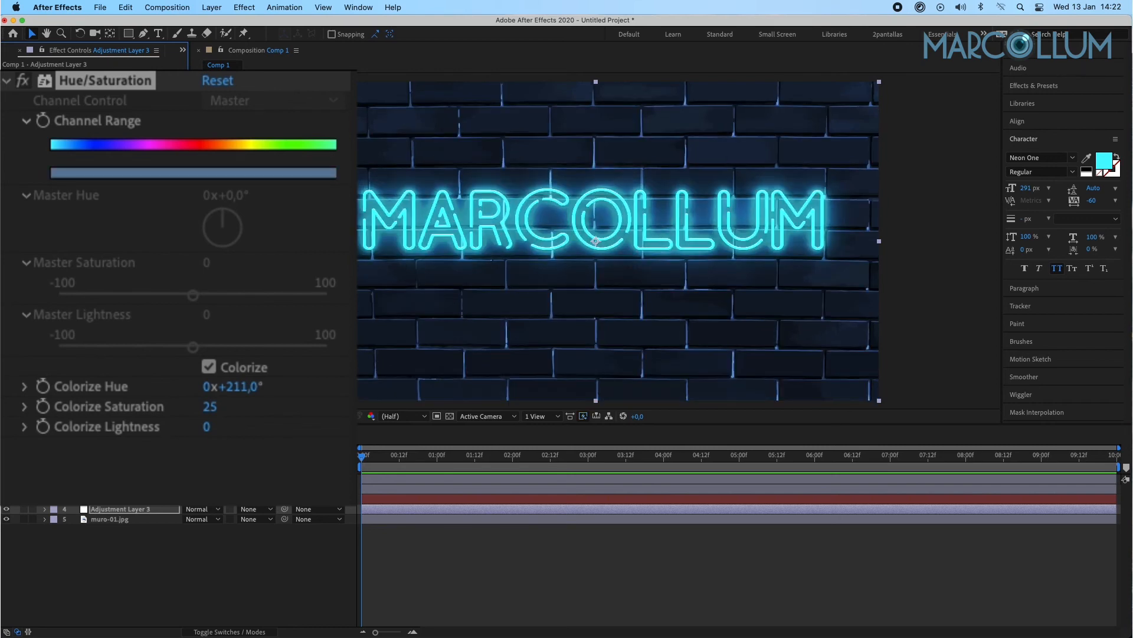
pyautogui.moveTo(201, 432); pyautogui.dragTo(182, 430)
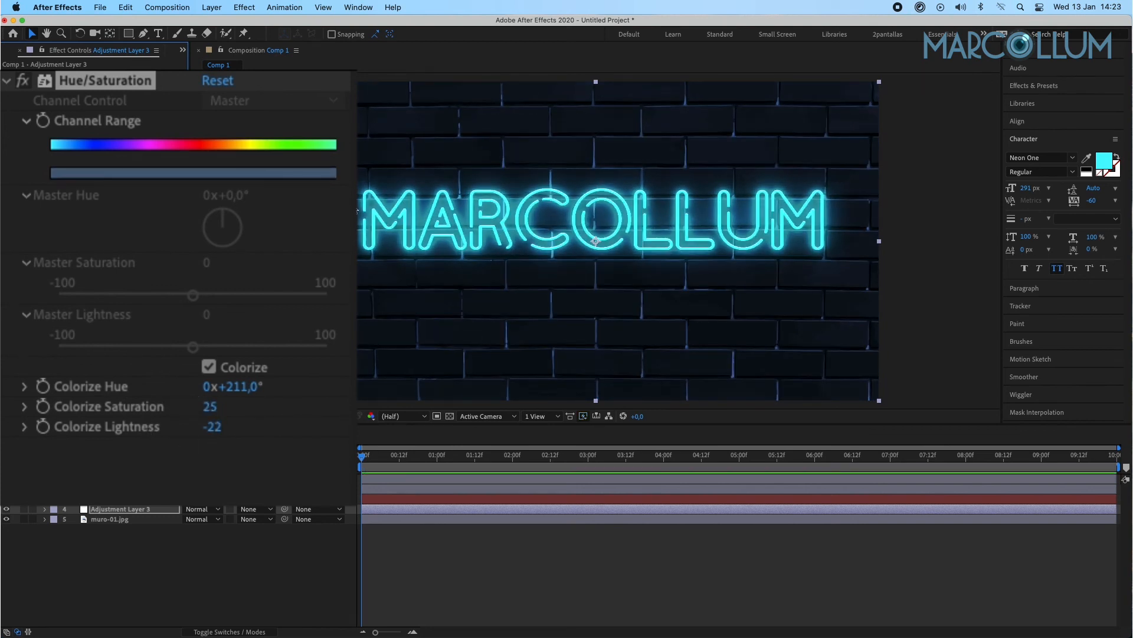
pyautogui.click(9, 75)
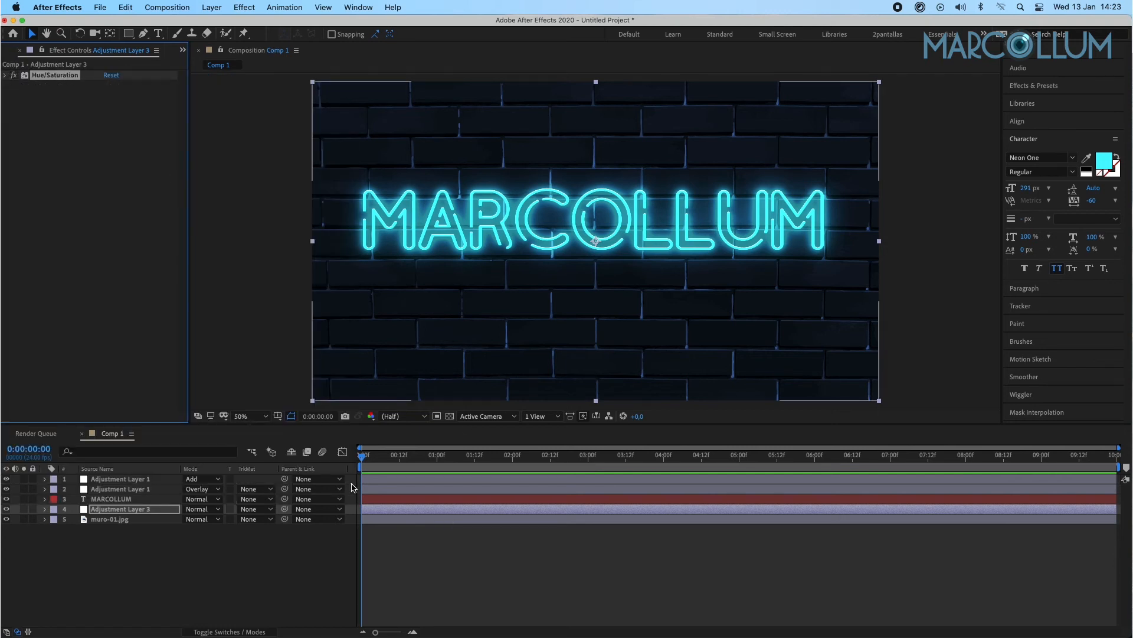
# - Reveal the uppermost adjustment layer's Opacity property and add its first keyframe at the start of the composition
pyautogui.click(130, 478)
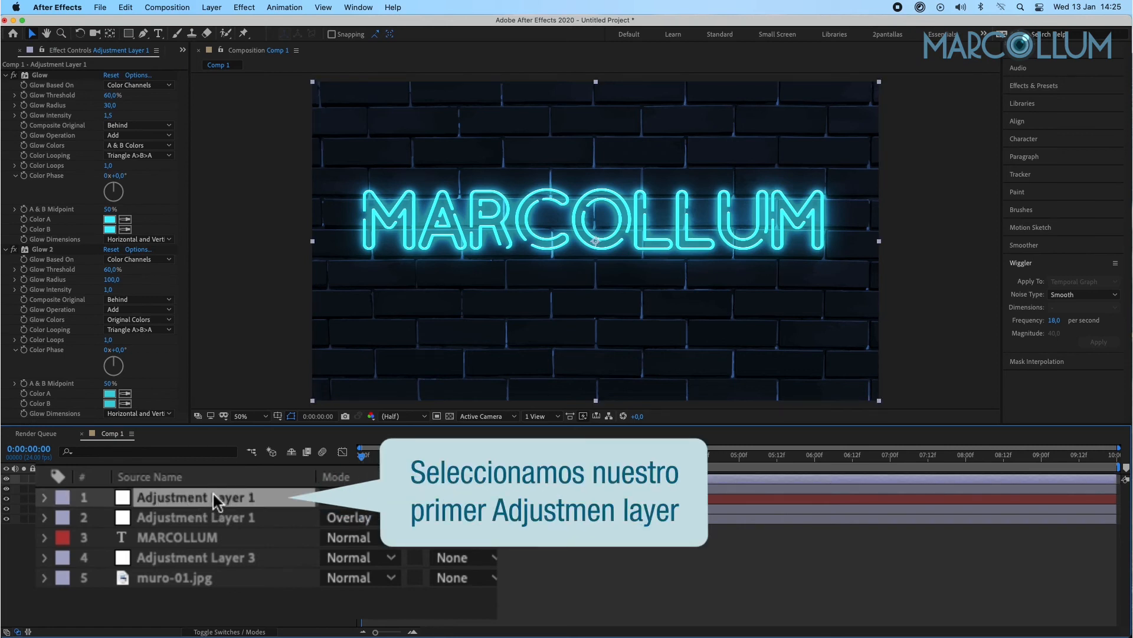
pyautogui.press('t')
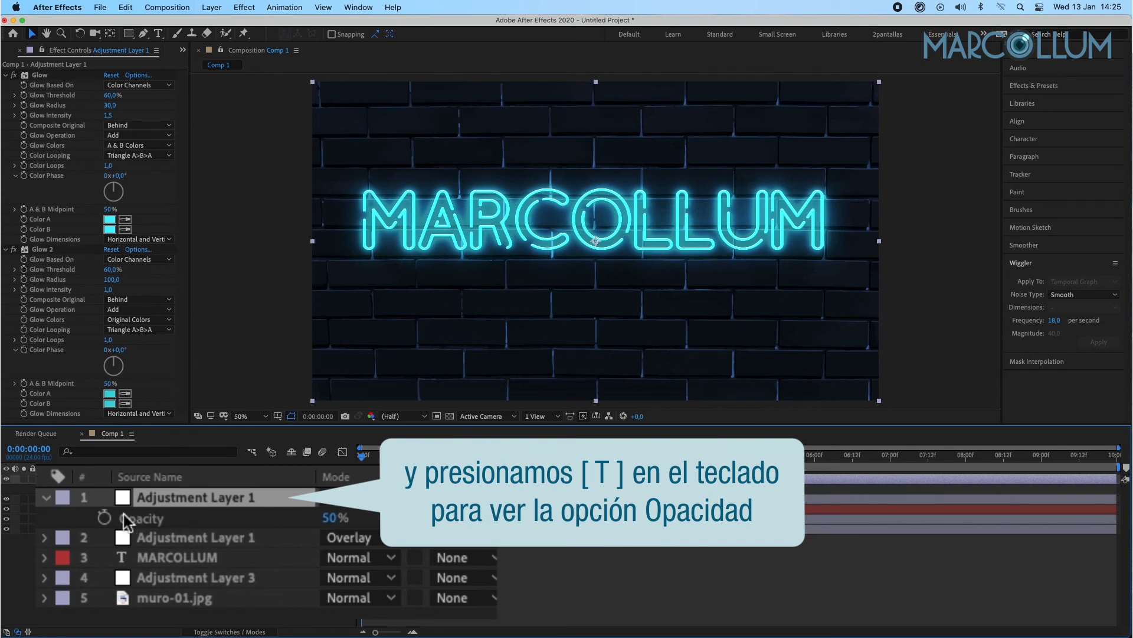
pyautogui.click(104, 518)
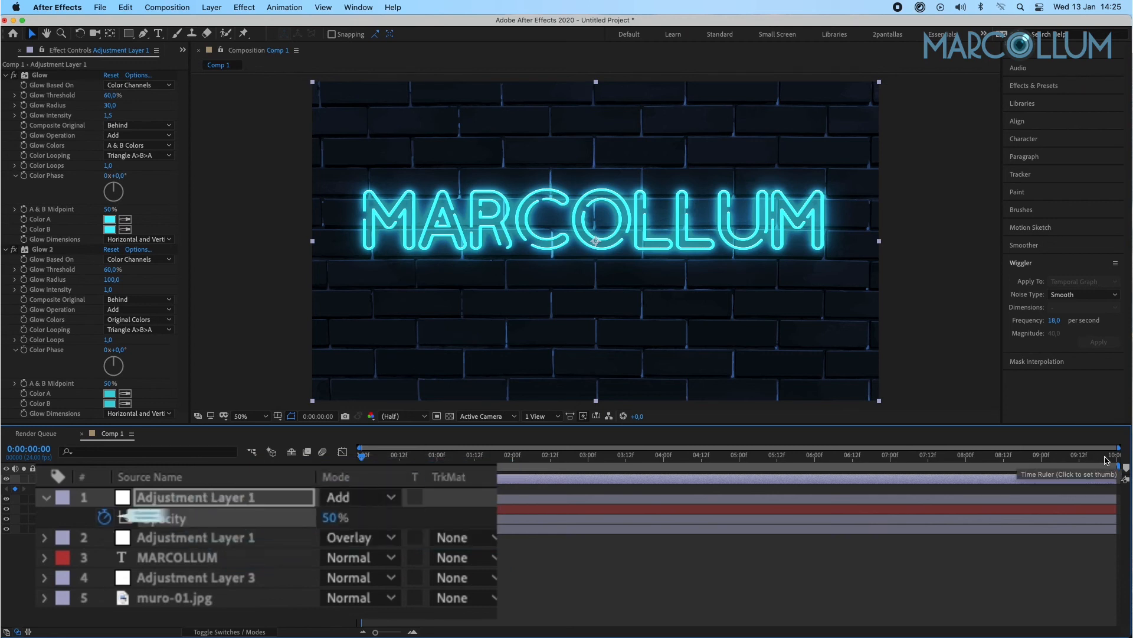
# - Keyframe the uppermost adjustment layer's opacity at 45% on the composition's last frame, 0:00:09:23
pyautogui.click(1108, 457)
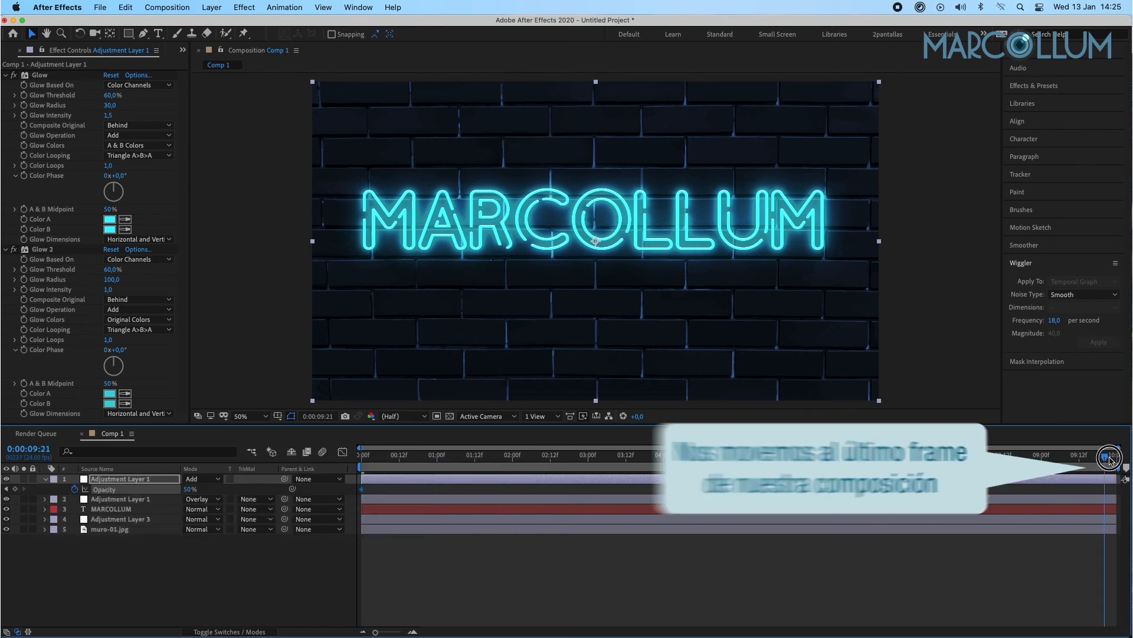
pyautogui.moveTo(1110, 458); pyautogui.dragTo(1119, 458)
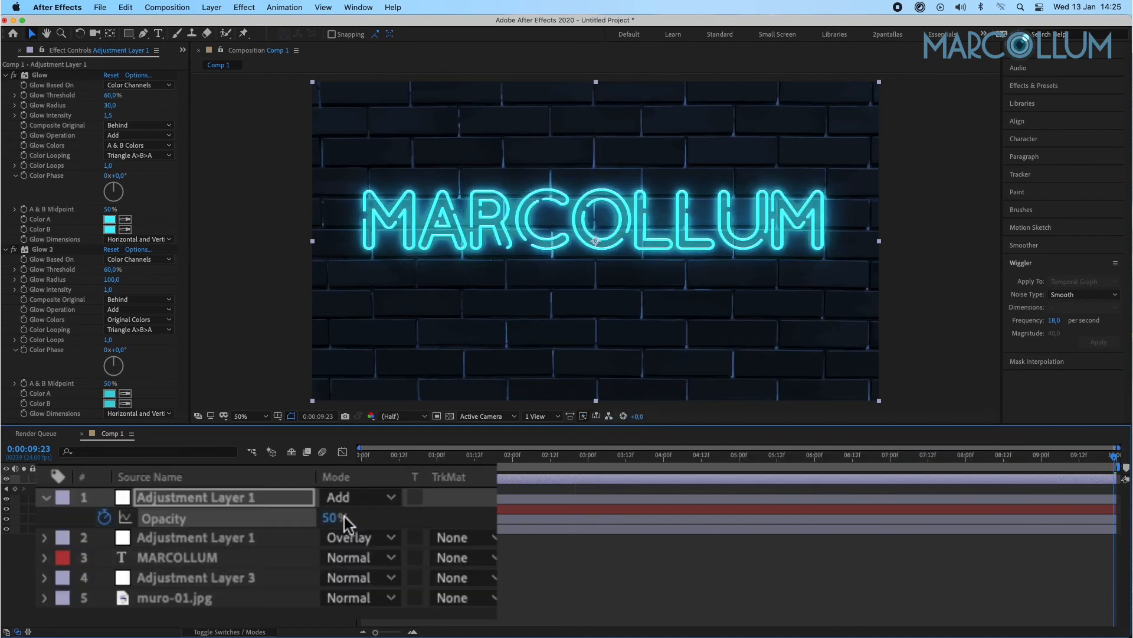
pyautogui.click(335, 520)
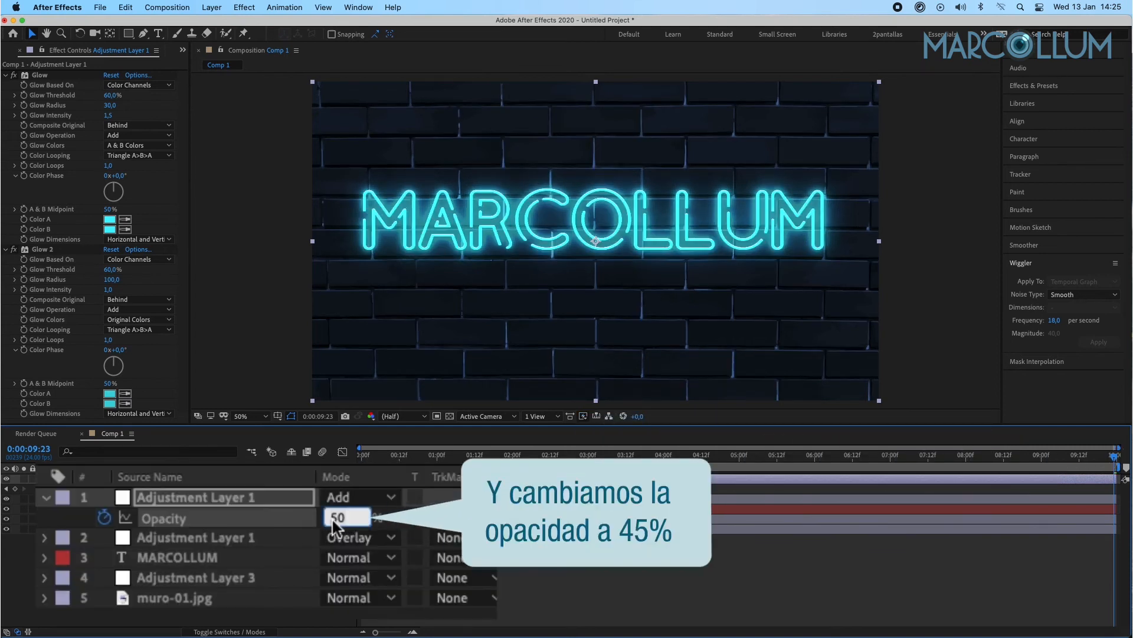
pyautogui.write('45')
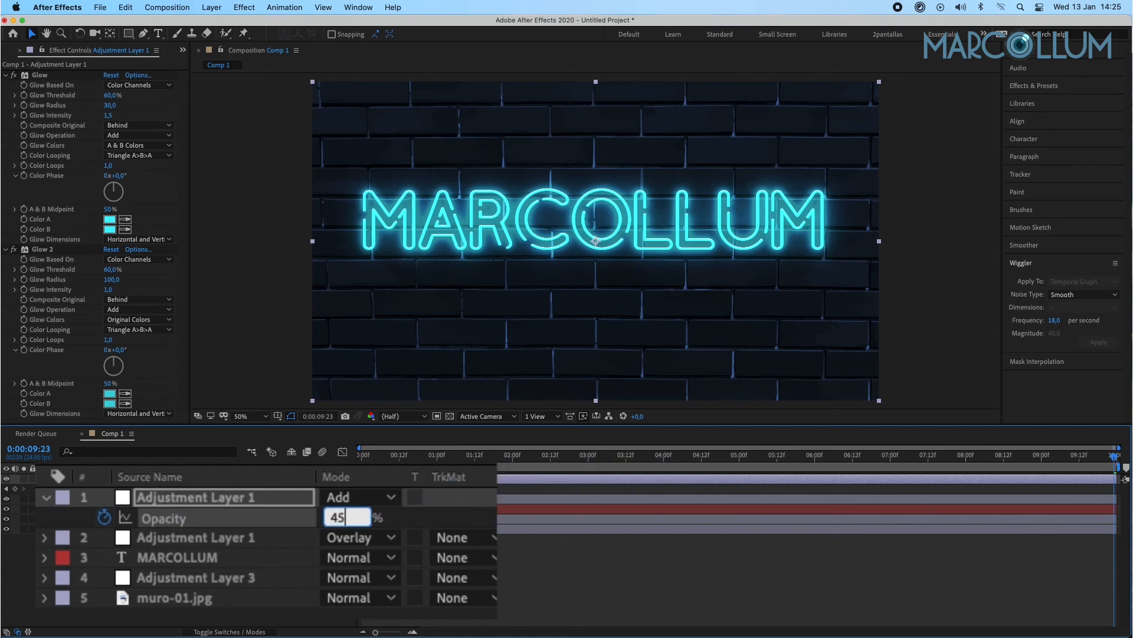
pyautogui.press('Return')
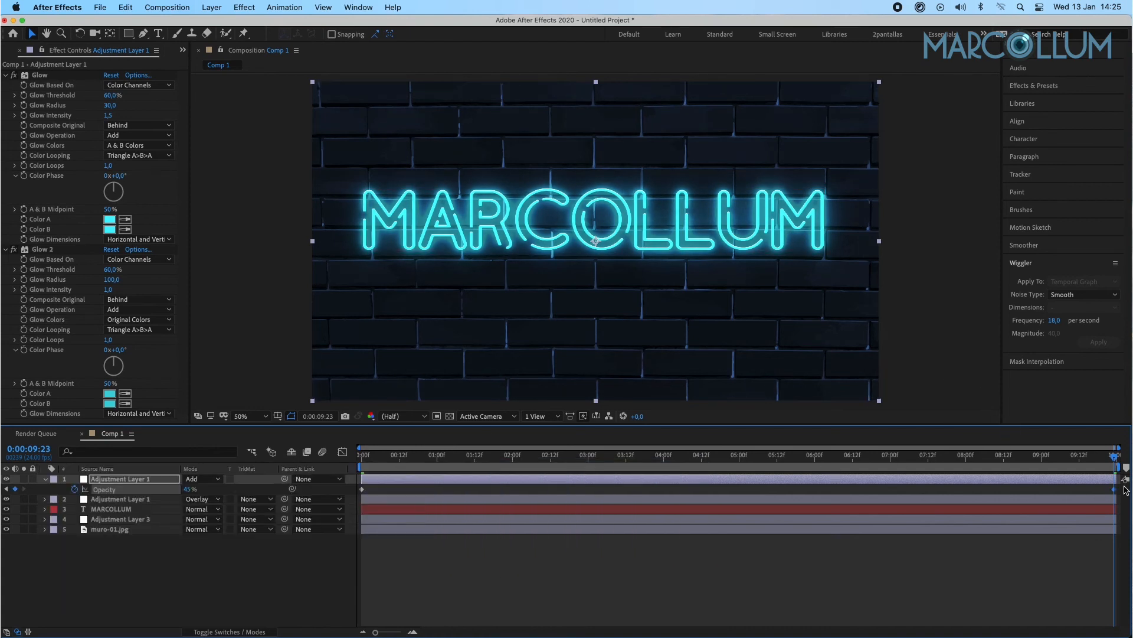
# - Apply the Wiggler to both opacity keyframes with a frequency of 18 per second and a magnitude of 20
pyautogui.keyDown('shift'); pyautogui.click(362, 489); pyautogui.keyUp('shift')
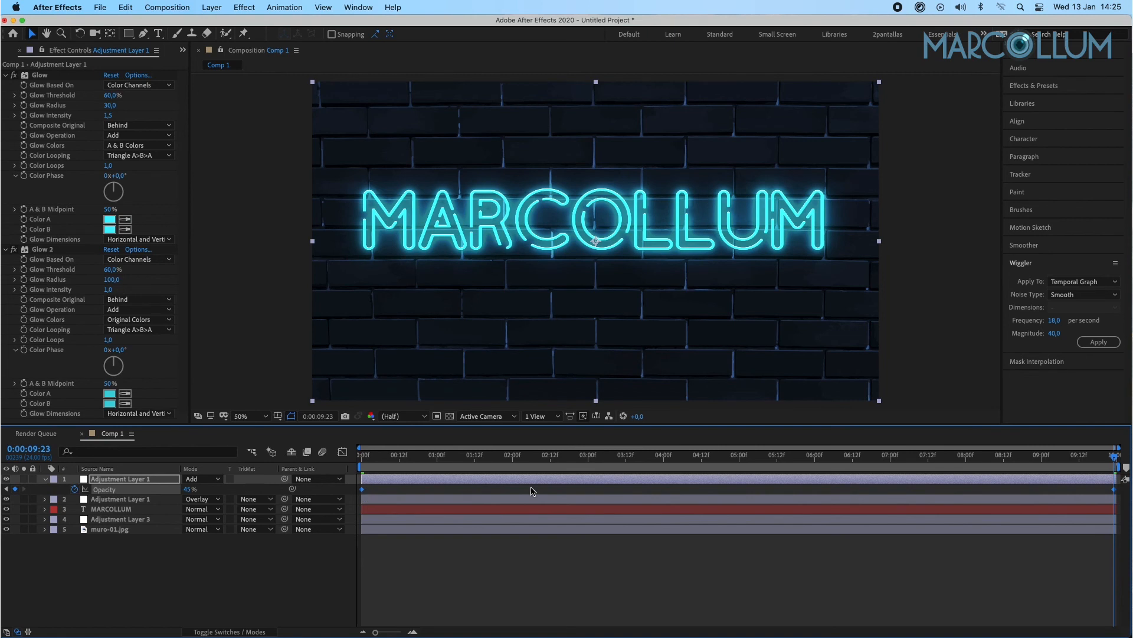
pyautogui.click(291, 6)
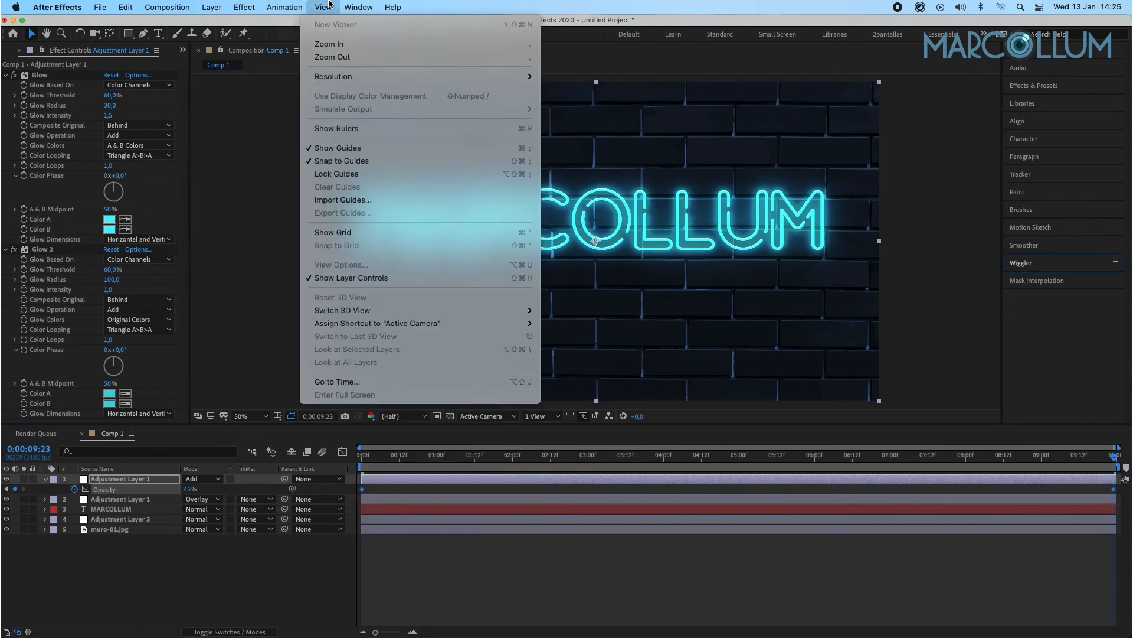
pyautogui.moveTo(353, 5)
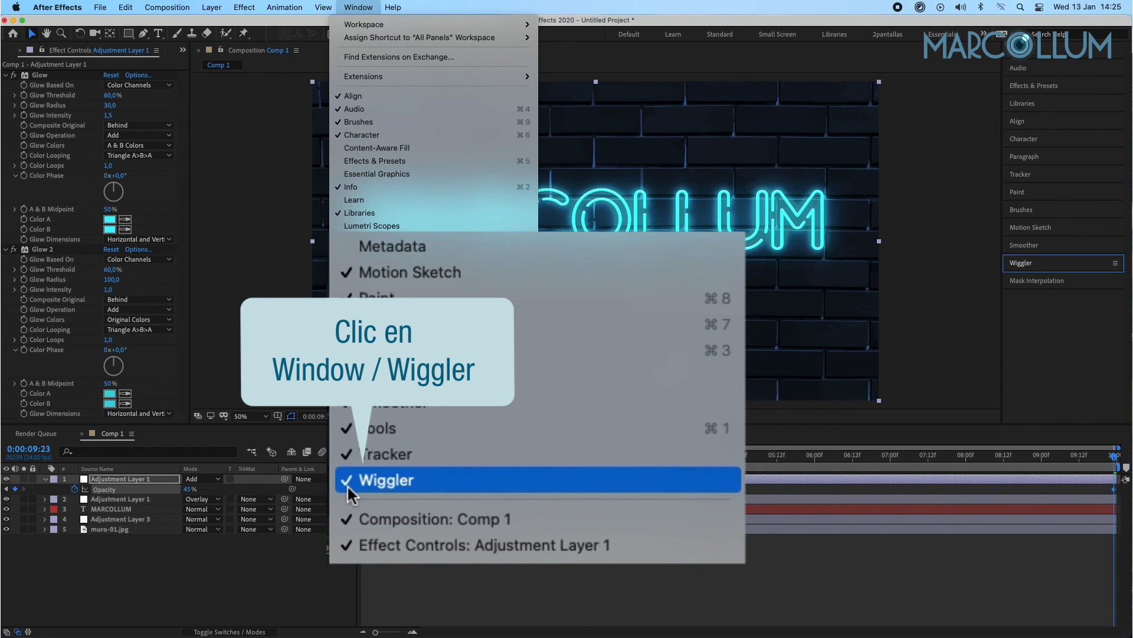
pyautogui.click(347, 484)
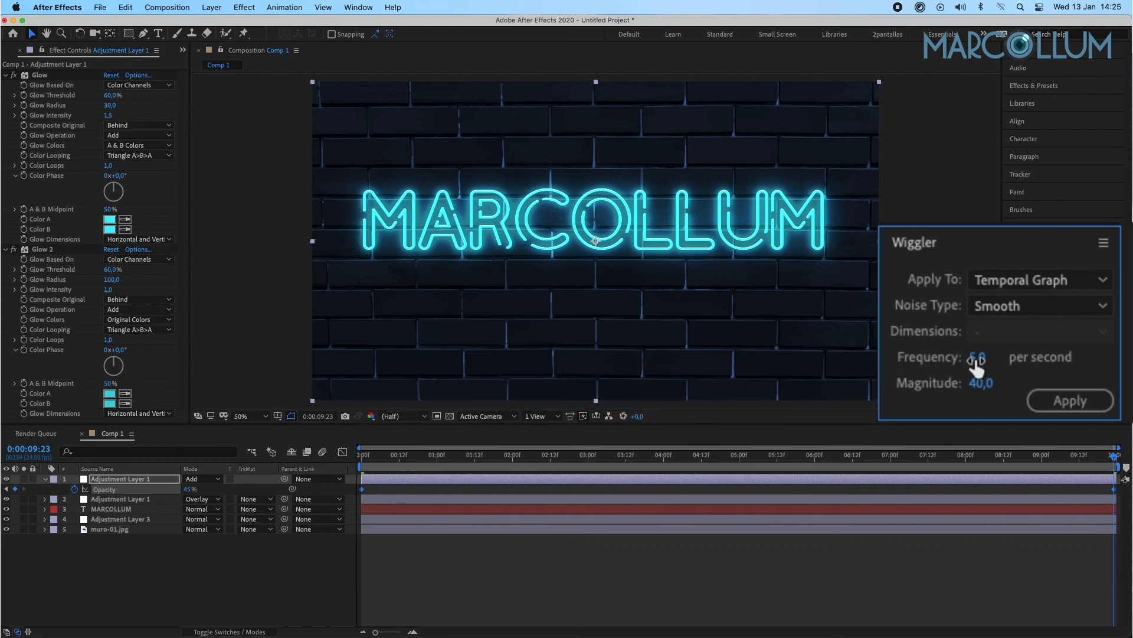
pyautogui.write('18')
pyautogui.click(972, 385)
pyautogui.write('20')
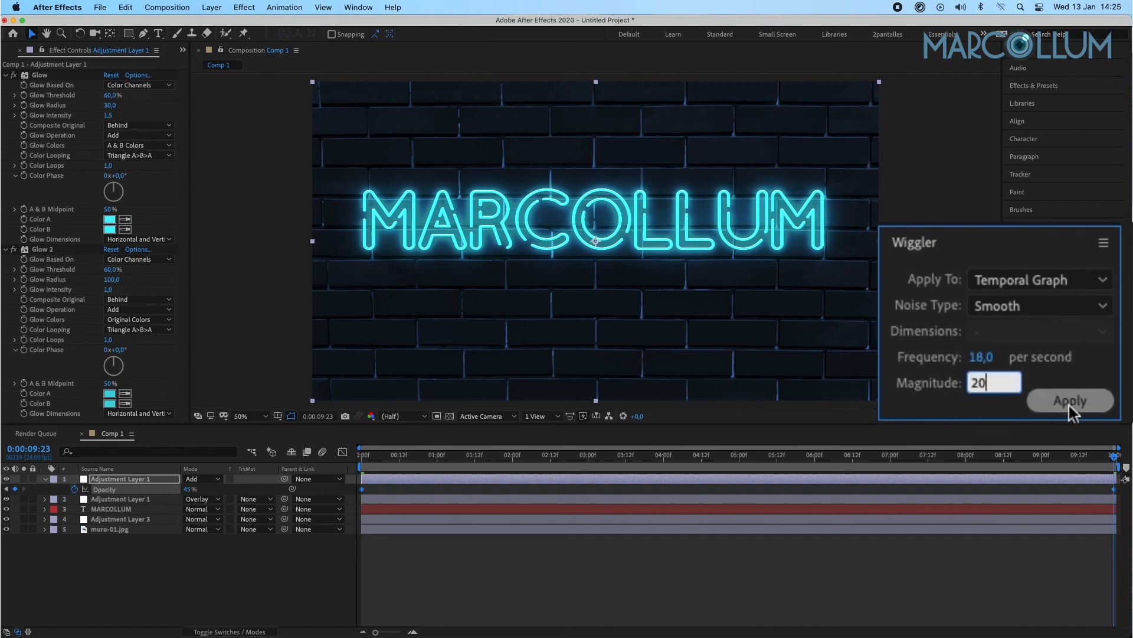
pyautogui.click(1068, 404)
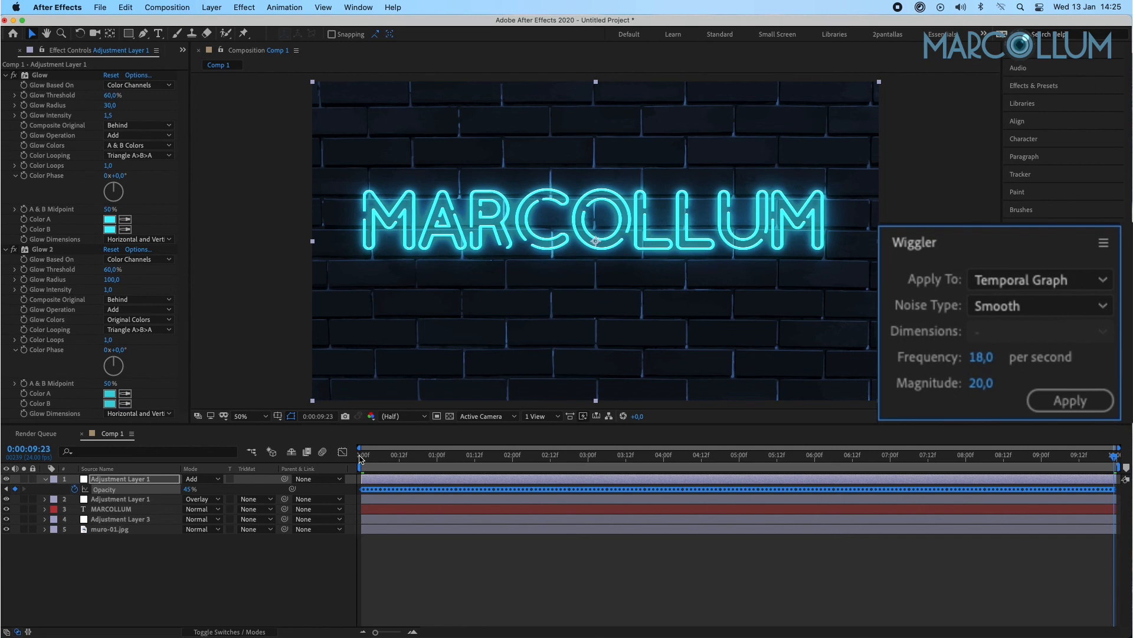
# - Preview the flickering glow, return to the first frame and collapse the uppermost adjustment layer
pyautogui.press('space')
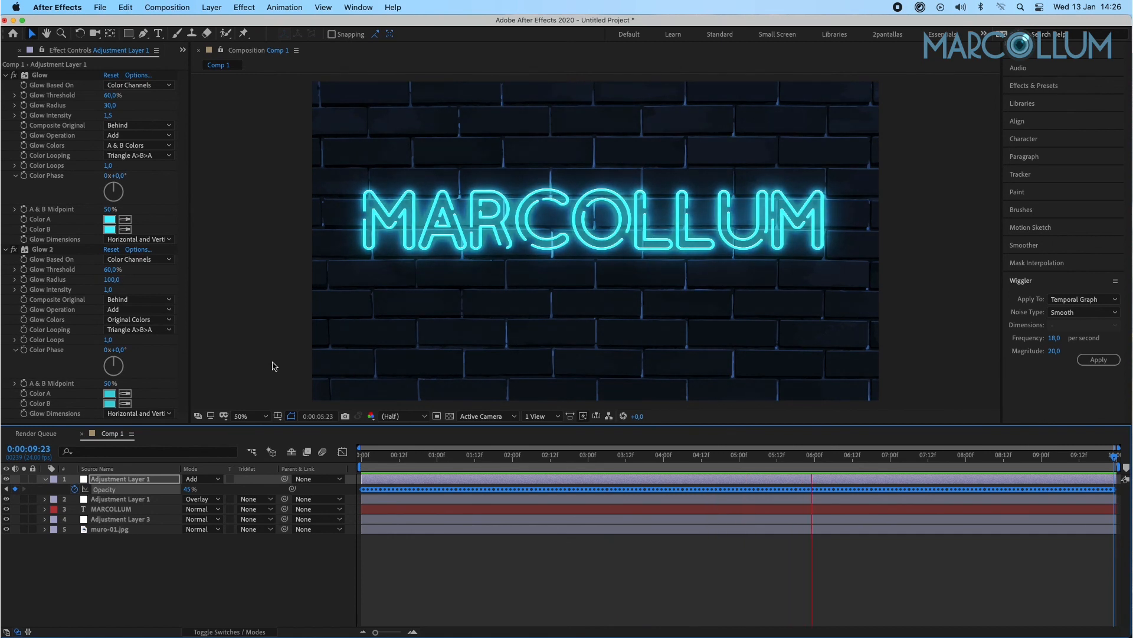
pyautogui.click(360, 458)
pyautogui.click(46, 478)
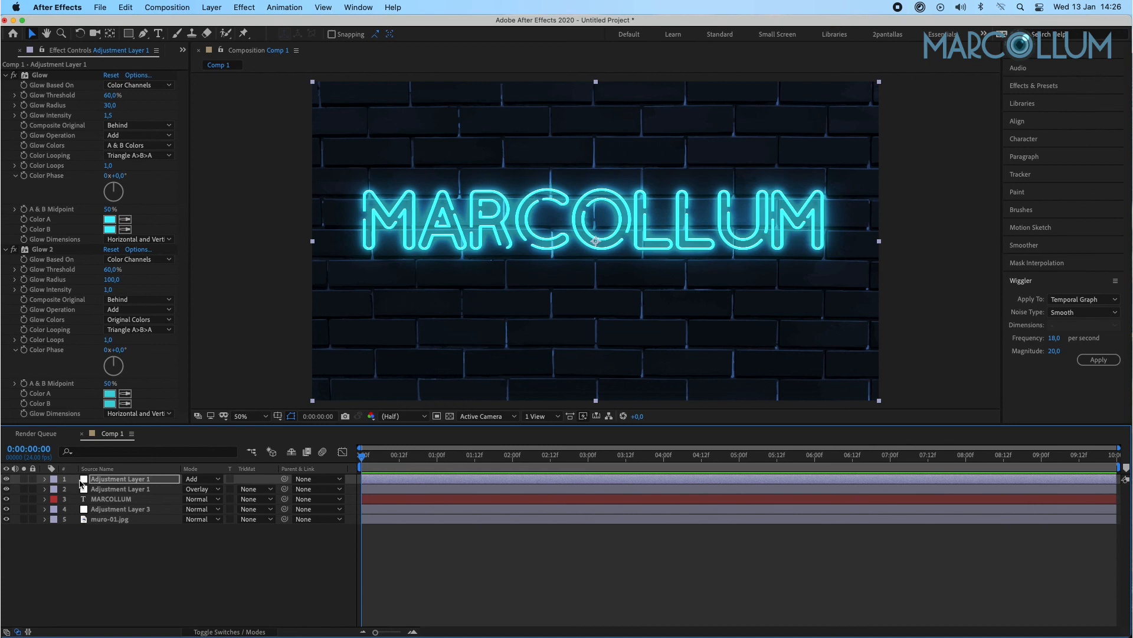
# - Replace the MARCOLLUM sign text with MARCO and preview the composition from the first frame
pyautogui.click(115, 502)
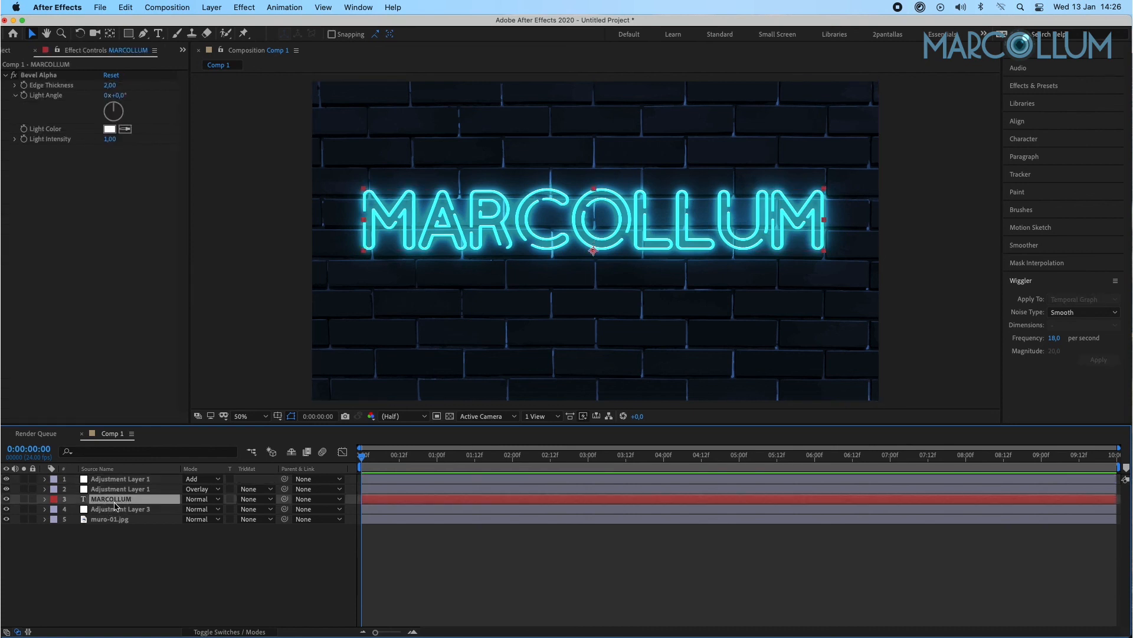
pyautogui.doubleClick(111, 503)
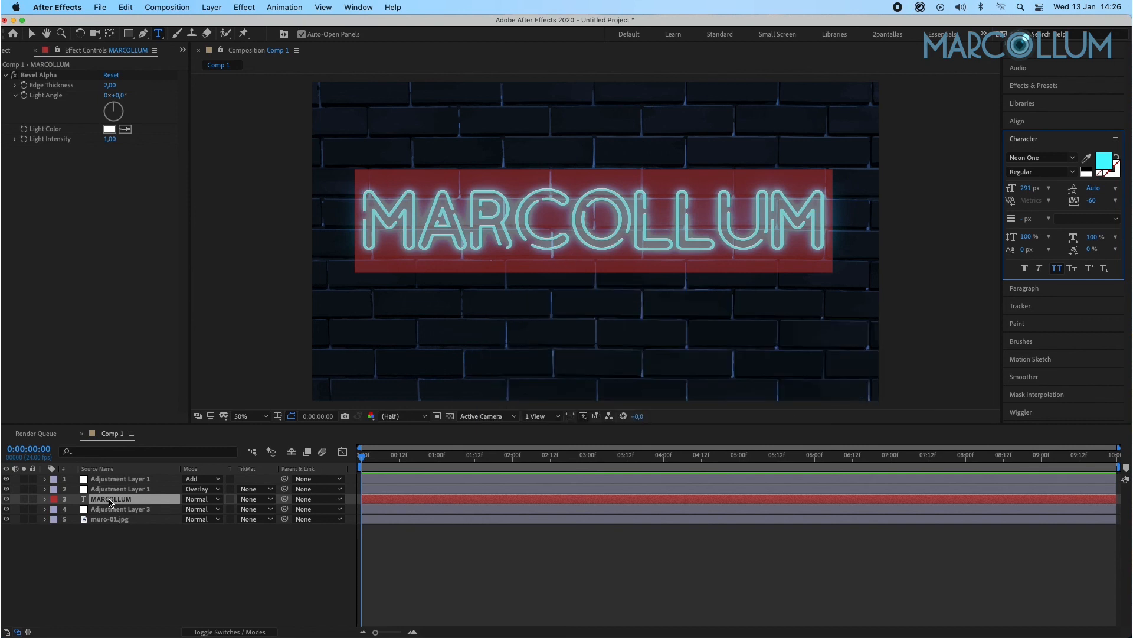
pyautogui.write('MARC')
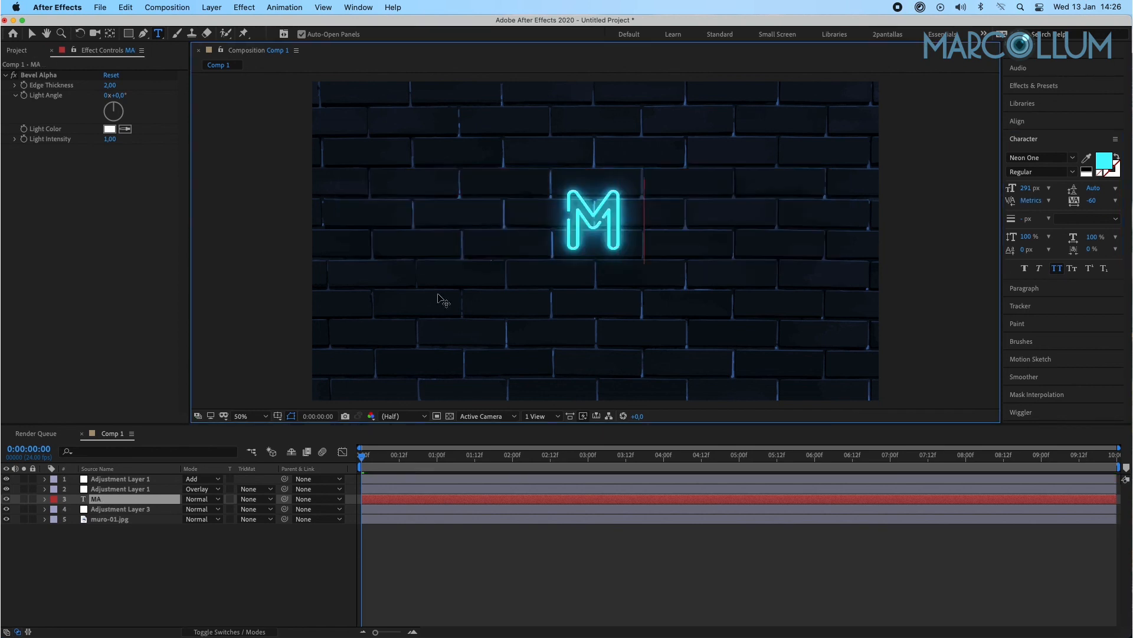
pyautogui.write('O')
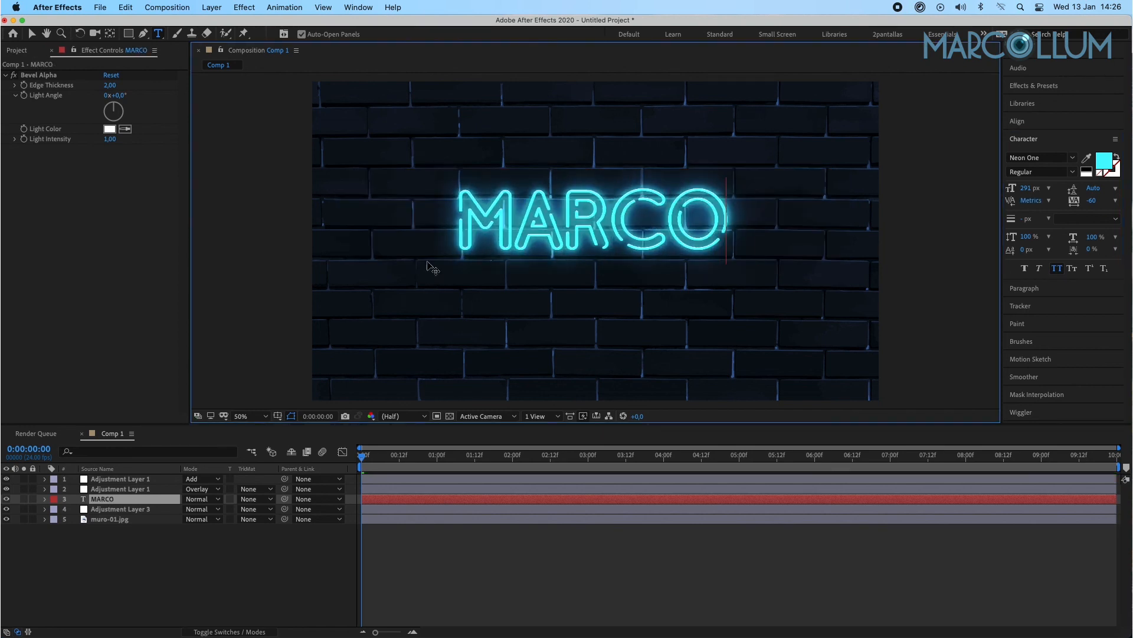
pyautogui.click(364, 454)
pyautogui.press('space')
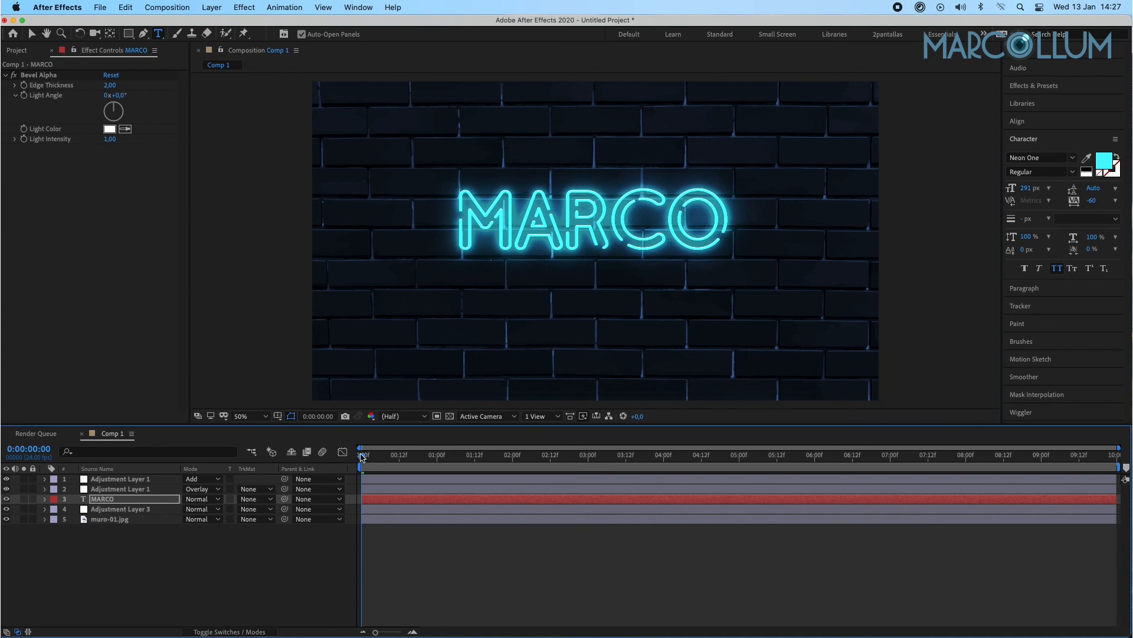